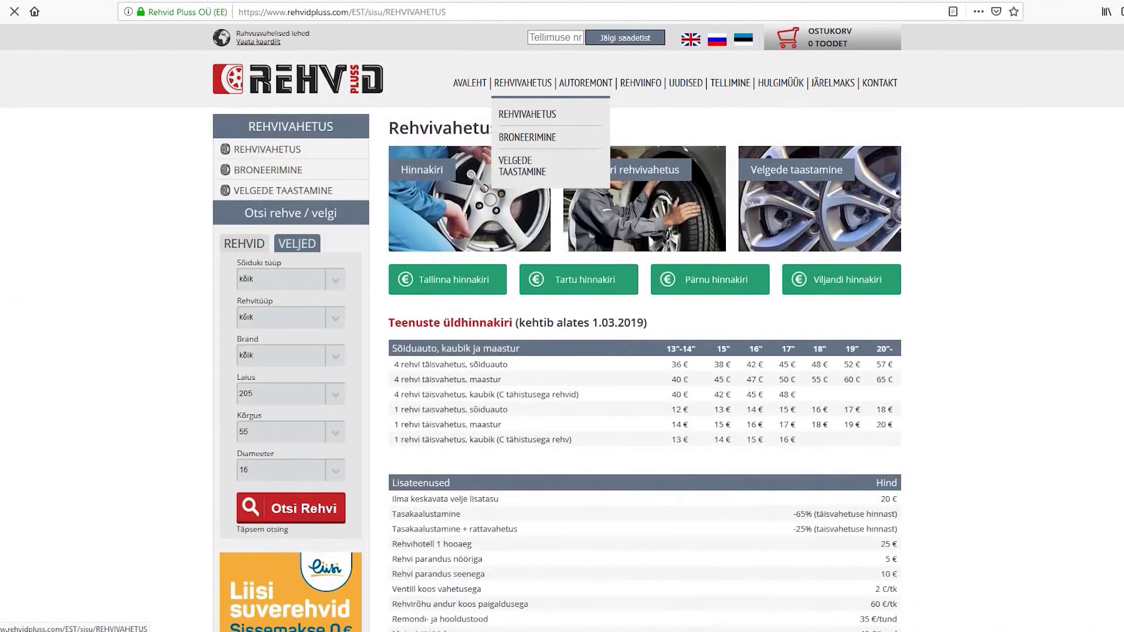
Go to the REHVIINFO tyre information page through the AUTOREMONT section.
mouse_move(585, 83)
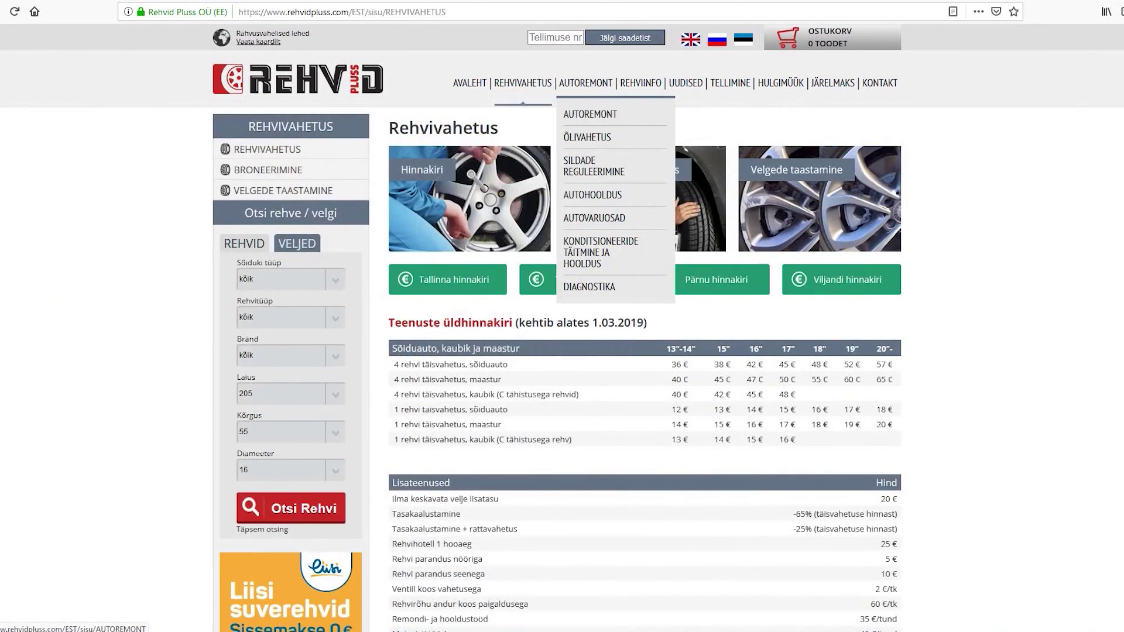
click(585, 83)
mouse_move(641, 82)
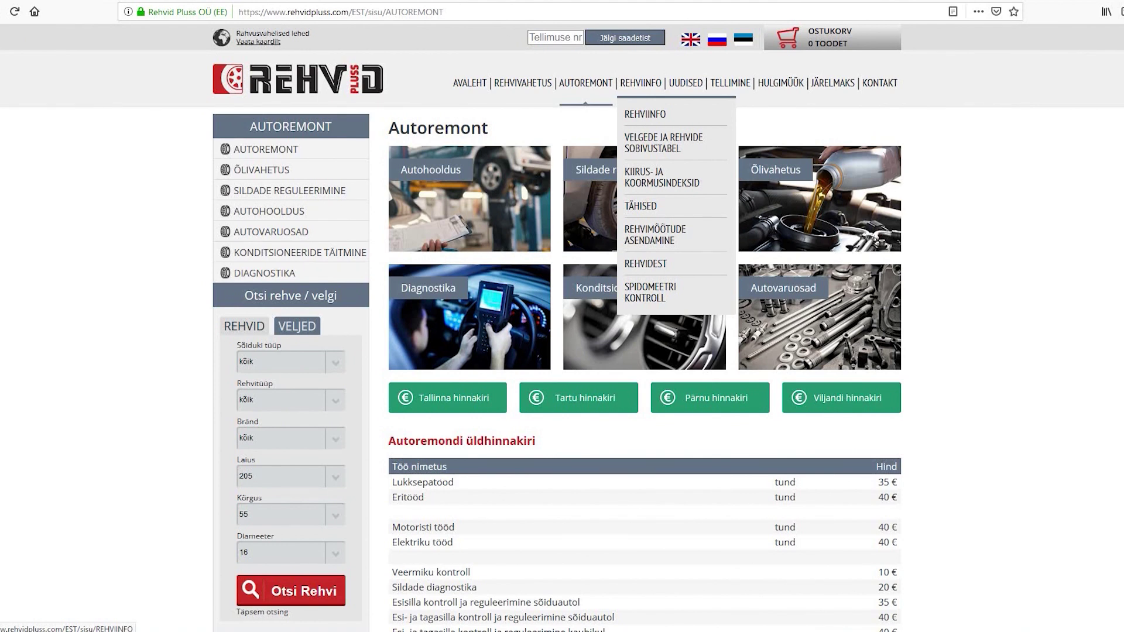
click(641, 82)
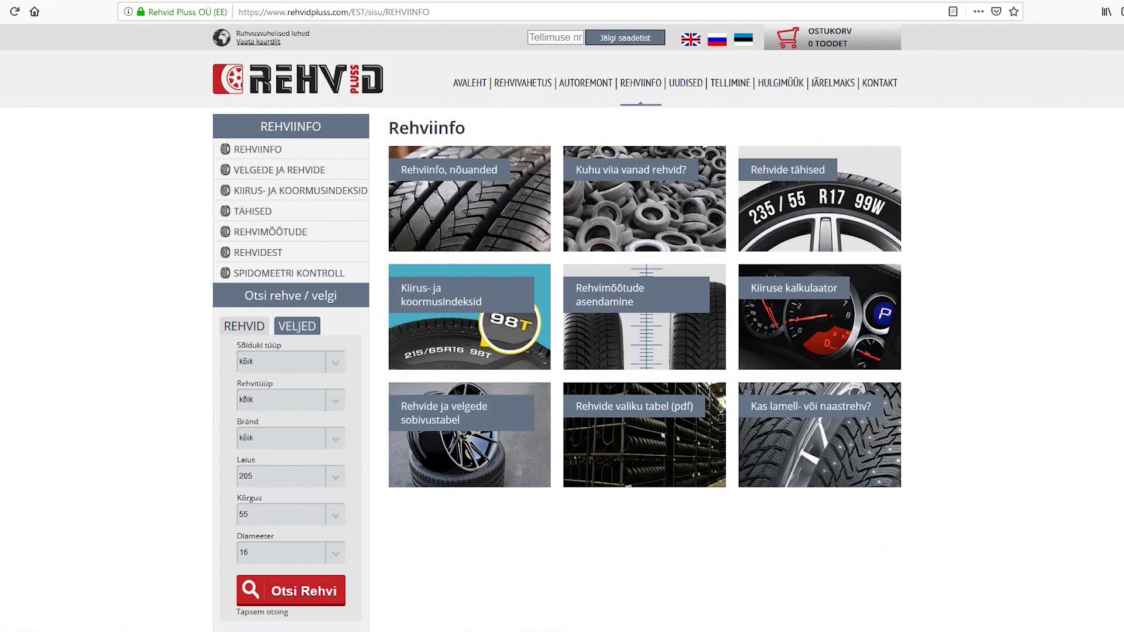
Open the 'Rehviinfo, nõuanded' article and read through its tyre advice and braking-distance table.
click(448, 170)
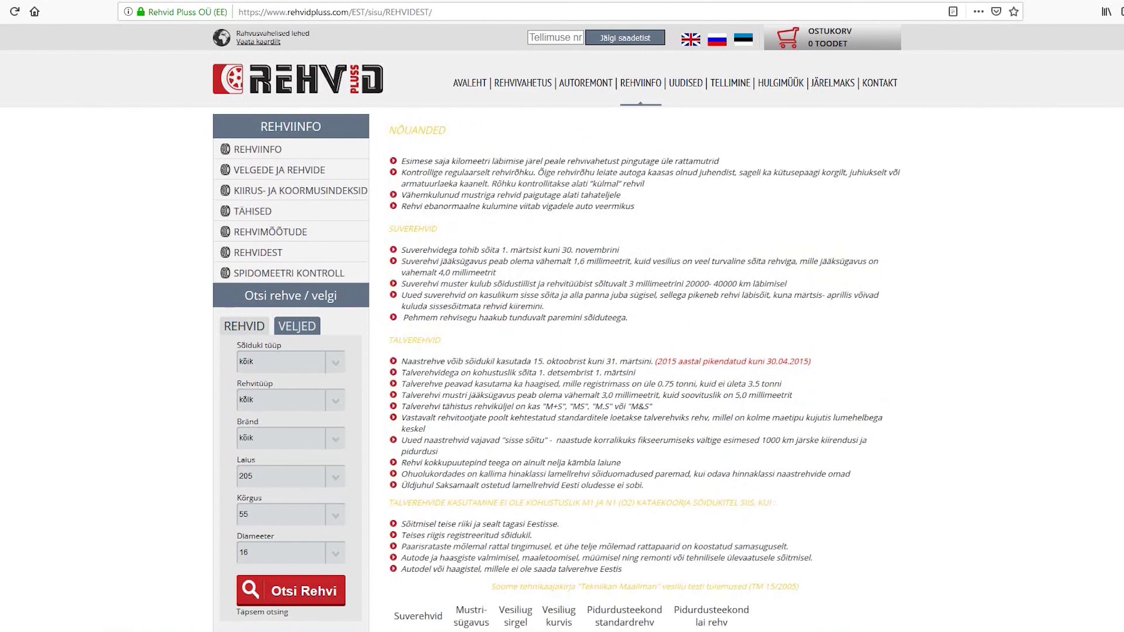
scroll(562, 328, down, 2)
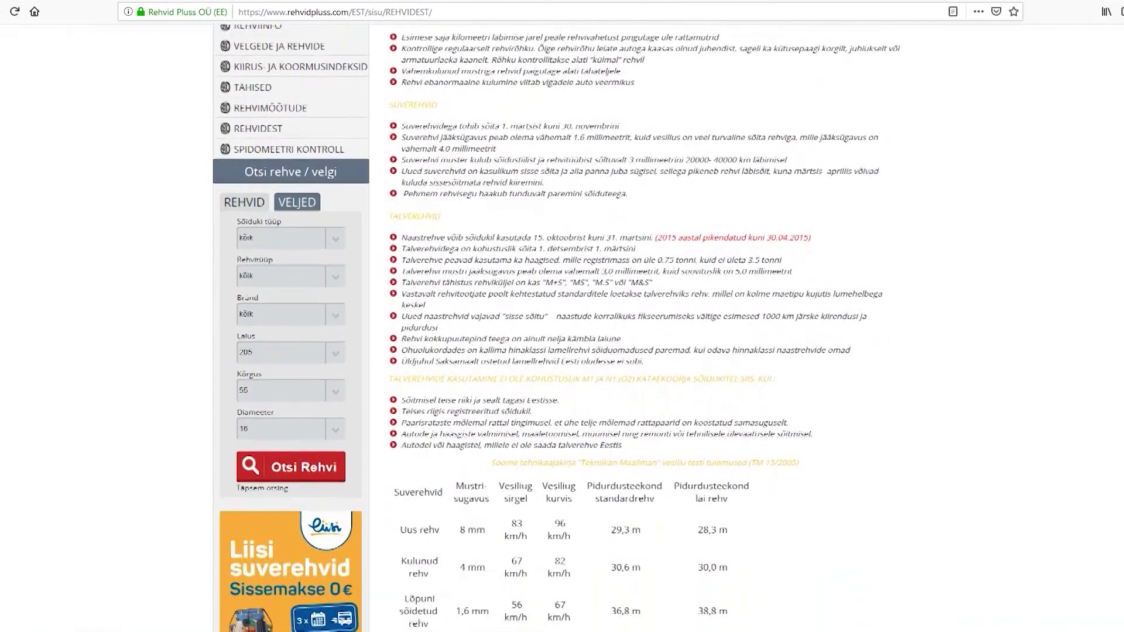
scroll(562, 328, down, 1)
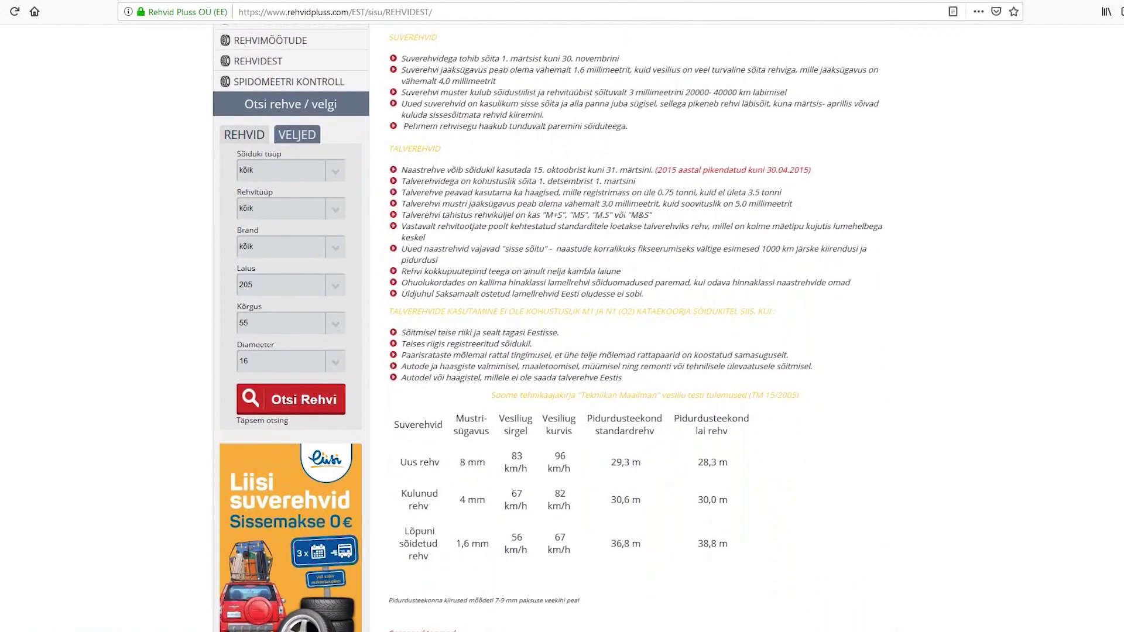
scroll(562, 328, down, 1)
scroll(562, 327, down, 1)
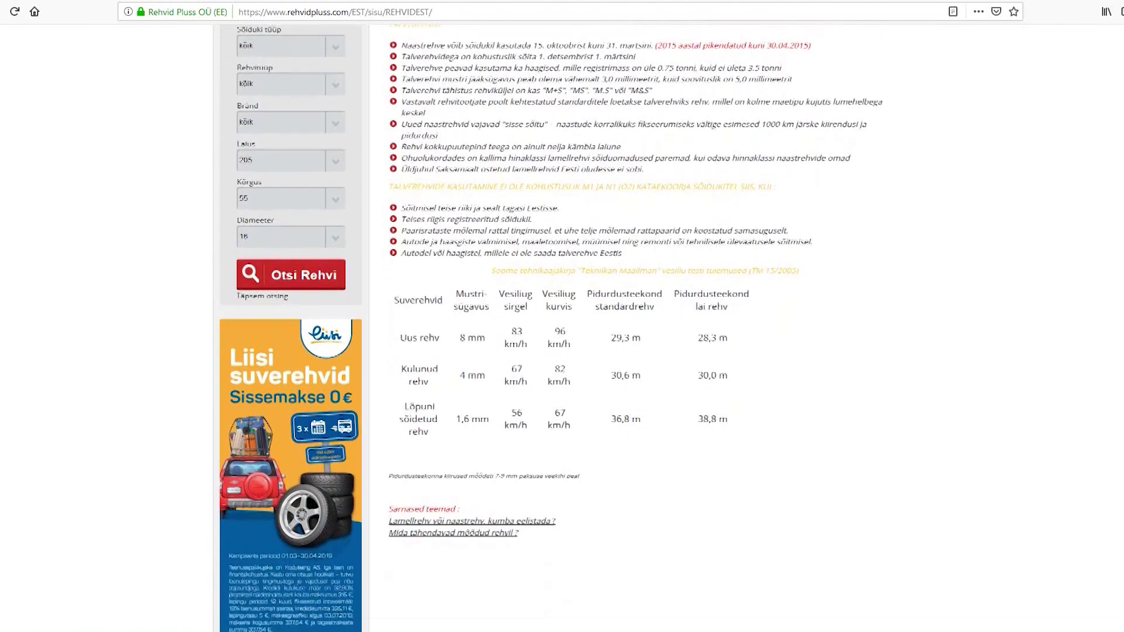
scroll(562, 328, down, 1)
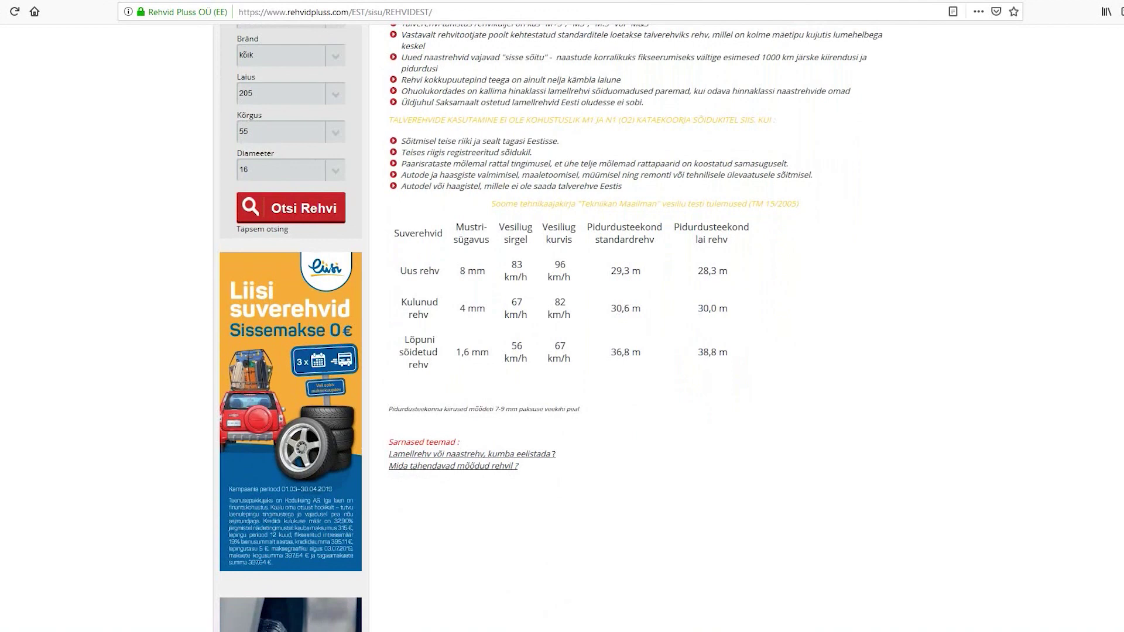
scroll(562, 328, up, 6)
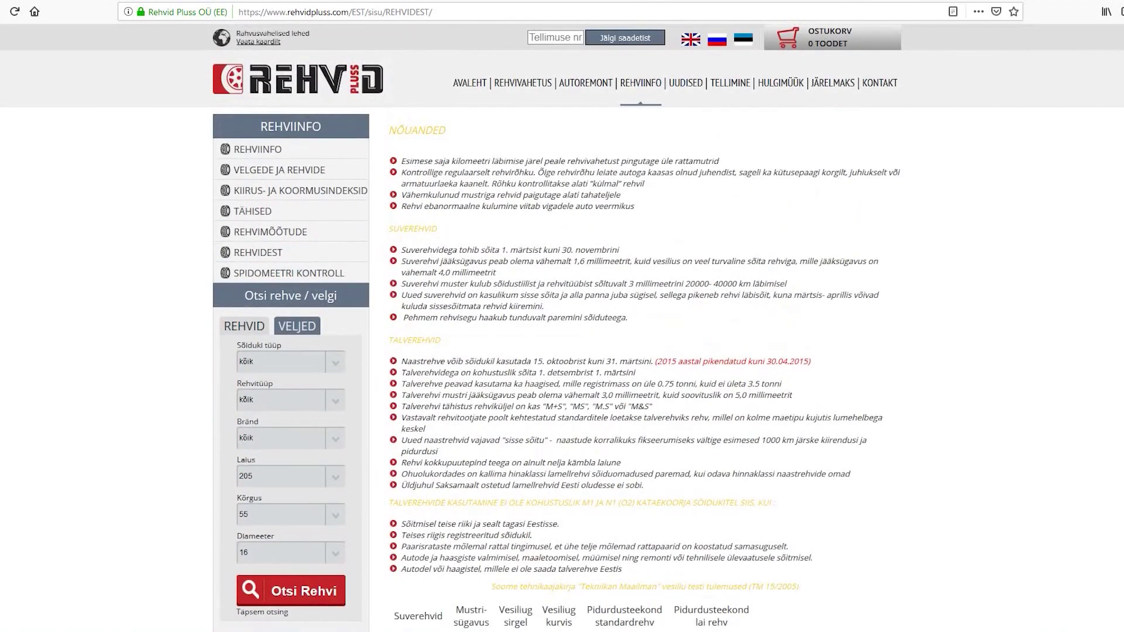
Load the TELLIMINE listing of 524 tyres in 205/55R16 and scroll through the results grid.
click(686, 83)
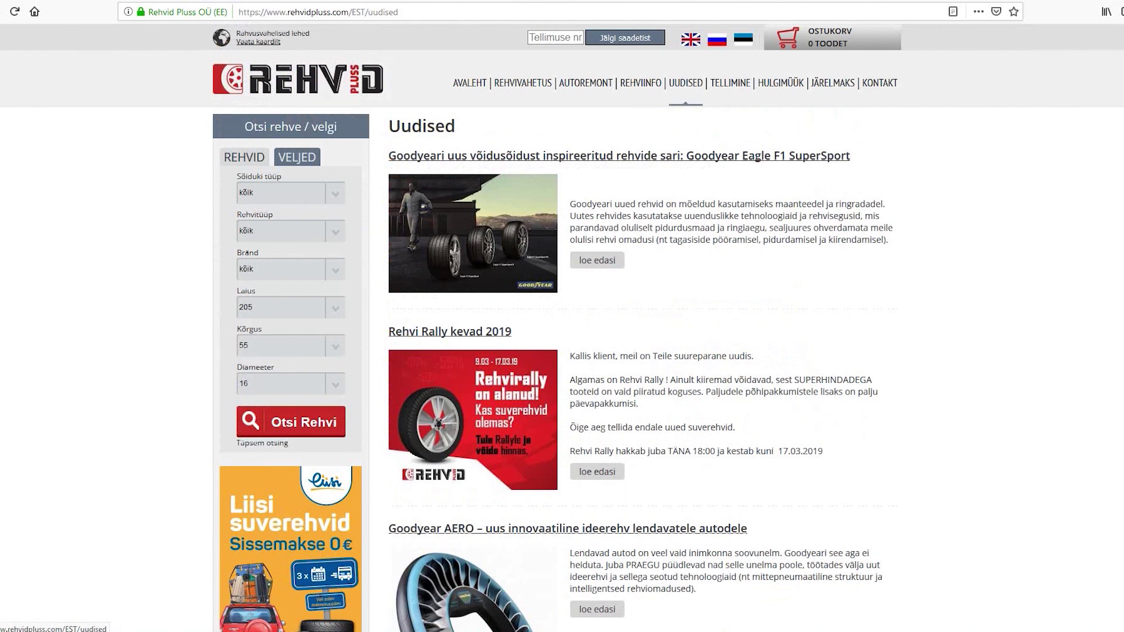
click(730, 83)
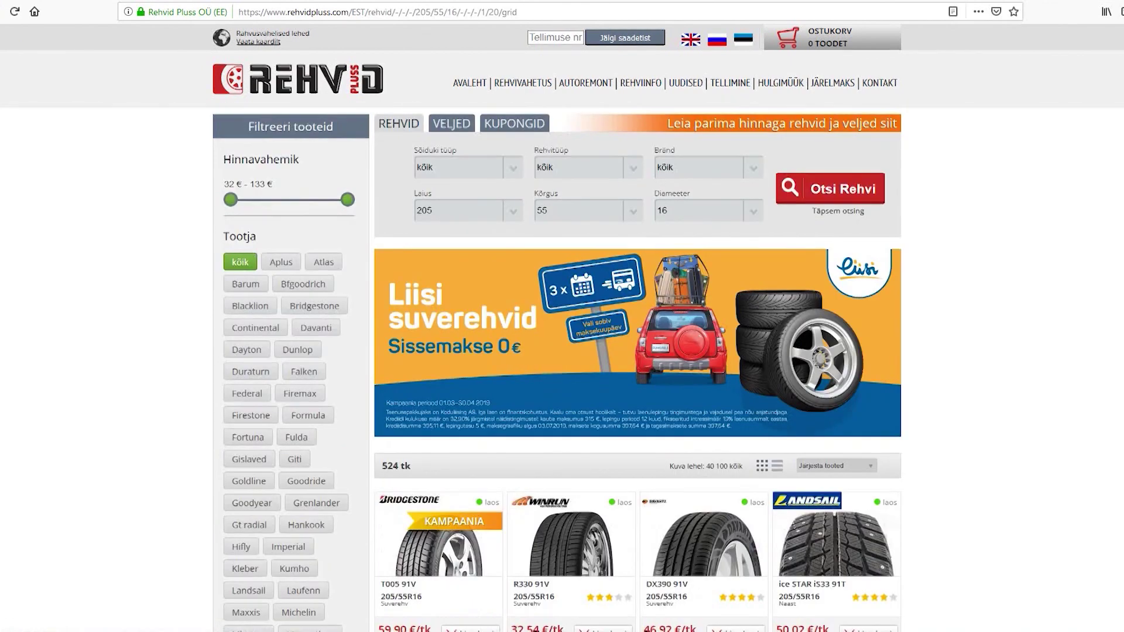
scroll(562, 328, down, 3)
scroll(562, 328, down, 3)
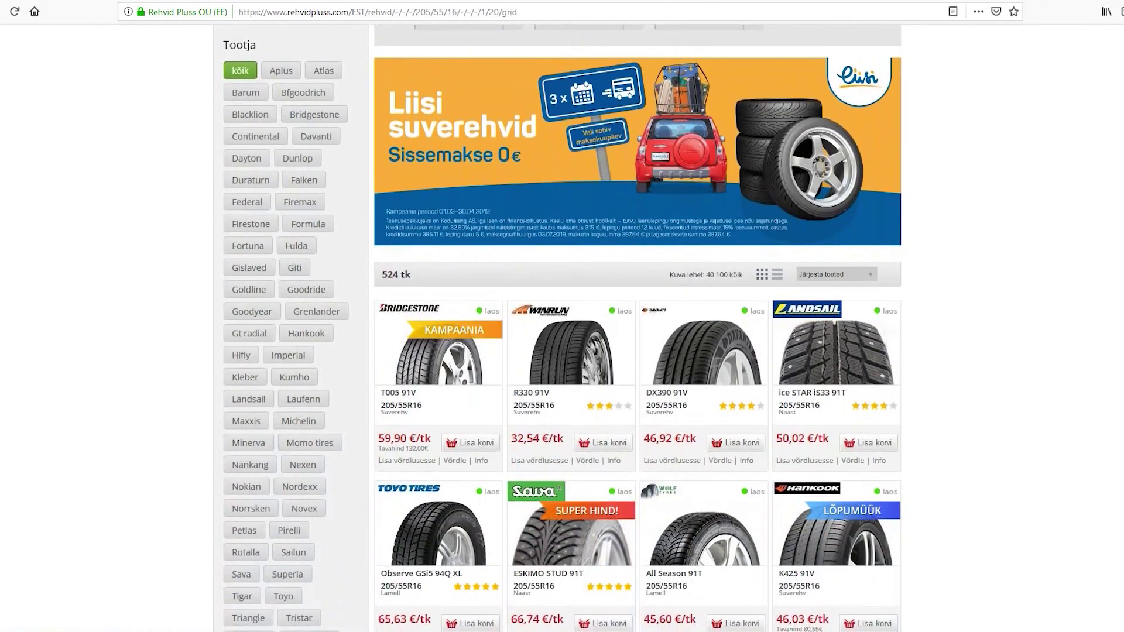
scroll(562, 328, down, 3)
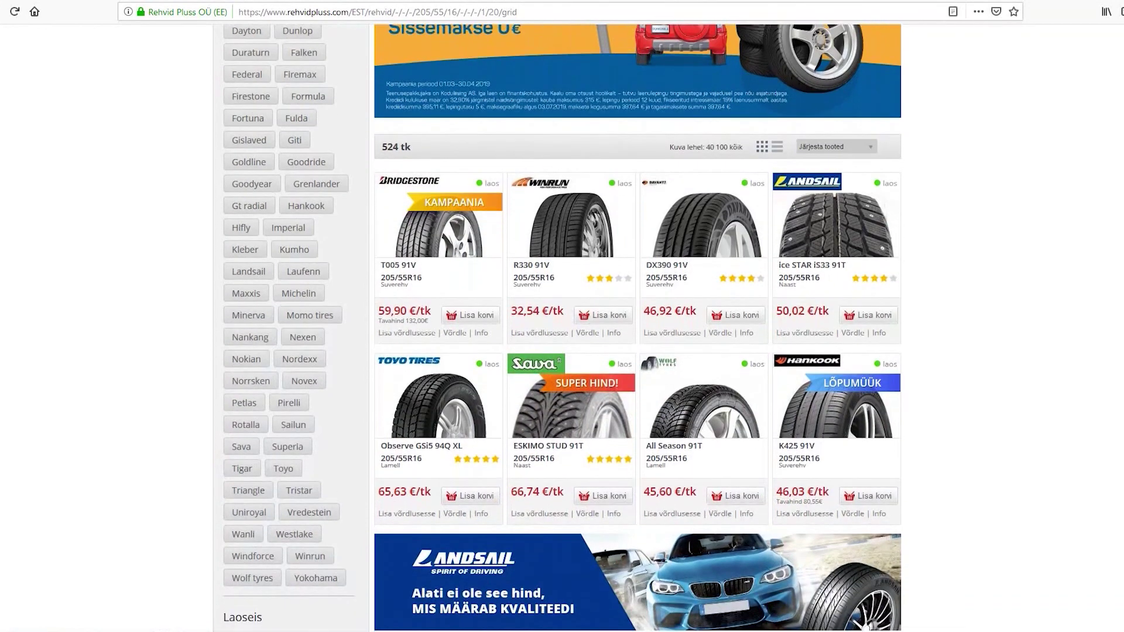
scroll(562, 327, down, 3)
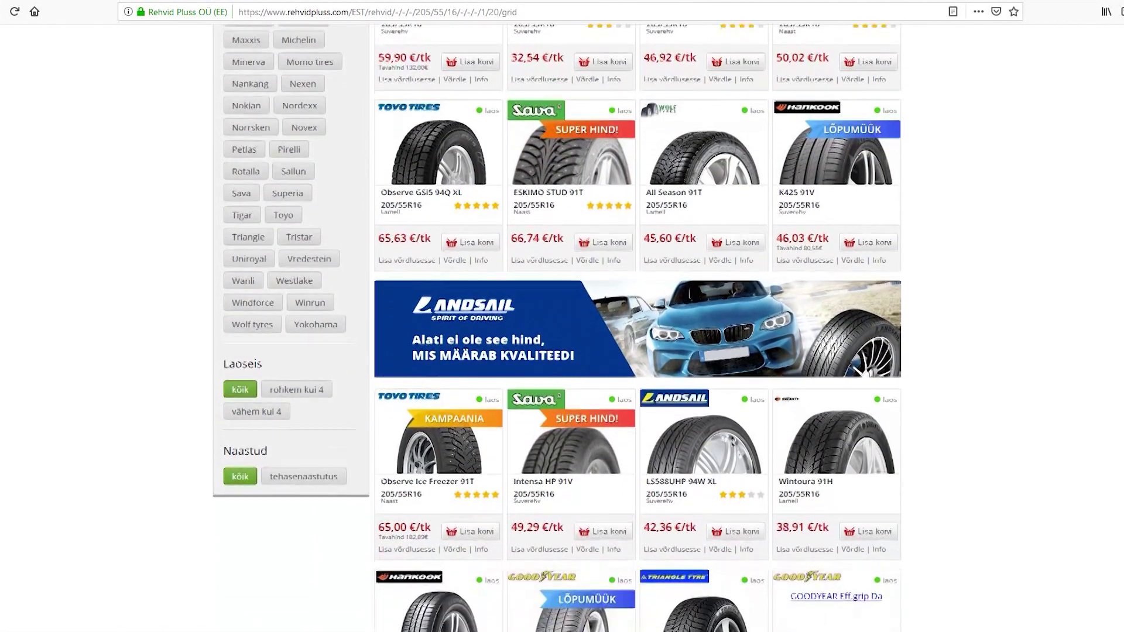
scroll(562, 328, down, 3)
scroll(562, 328, down, 3)
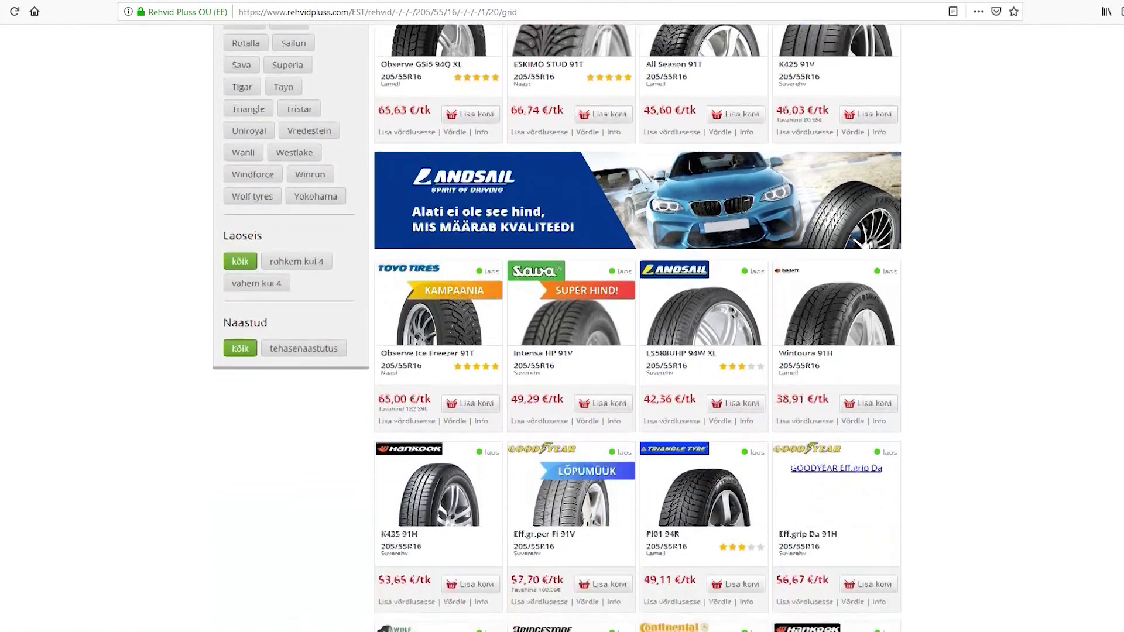
scroll(562, 328, down, 4)
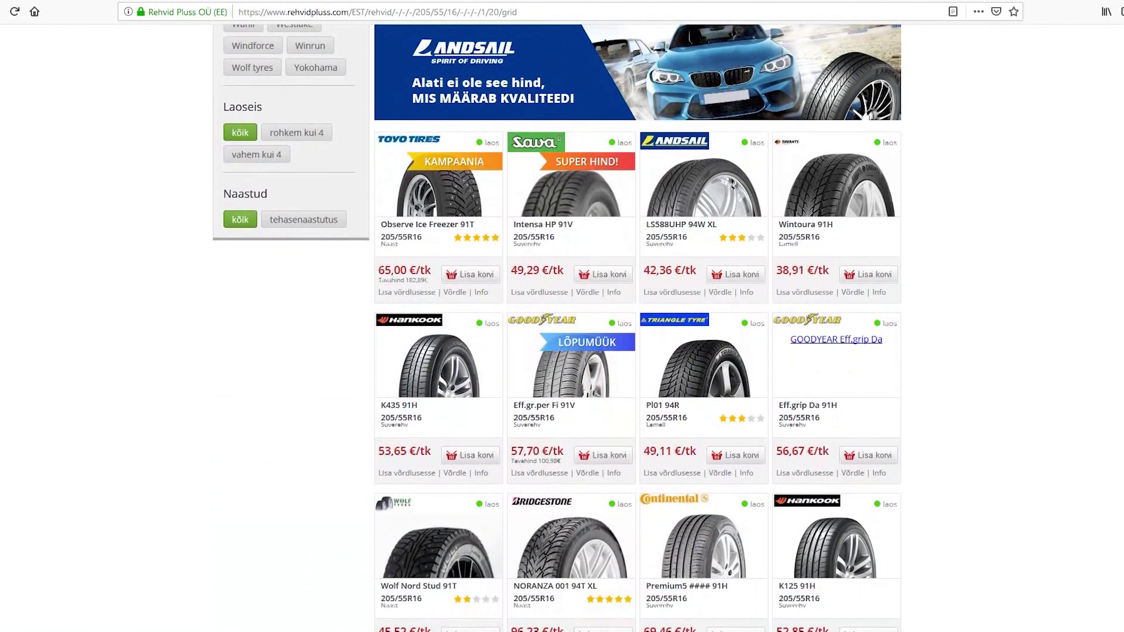
scroll(562, 328, down, 1)
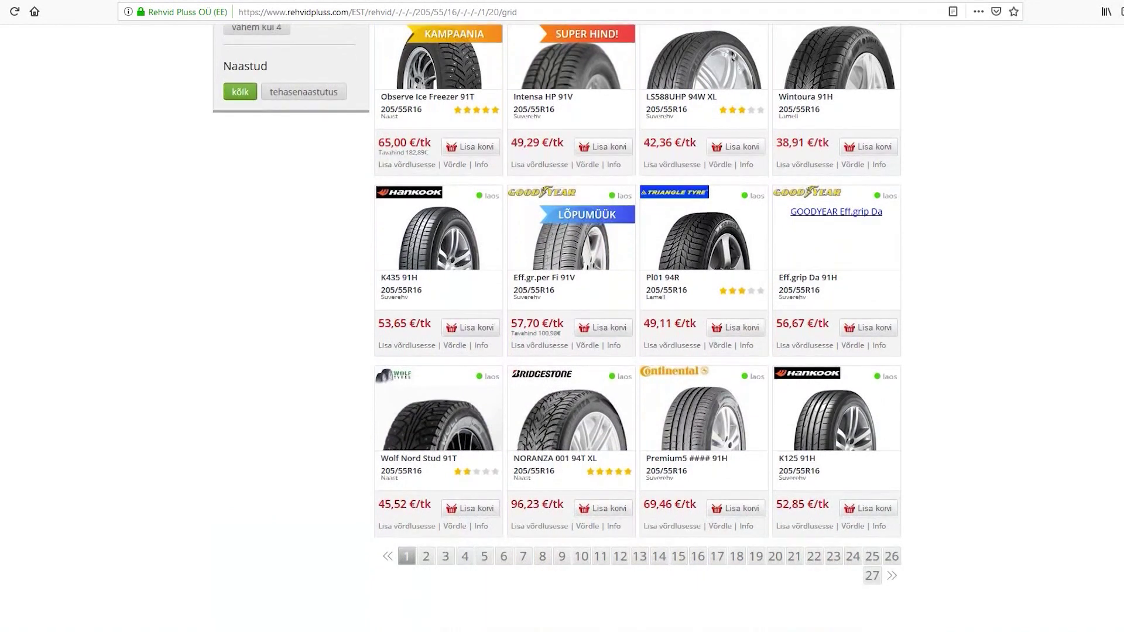
scroll(562, 328, down, 2)
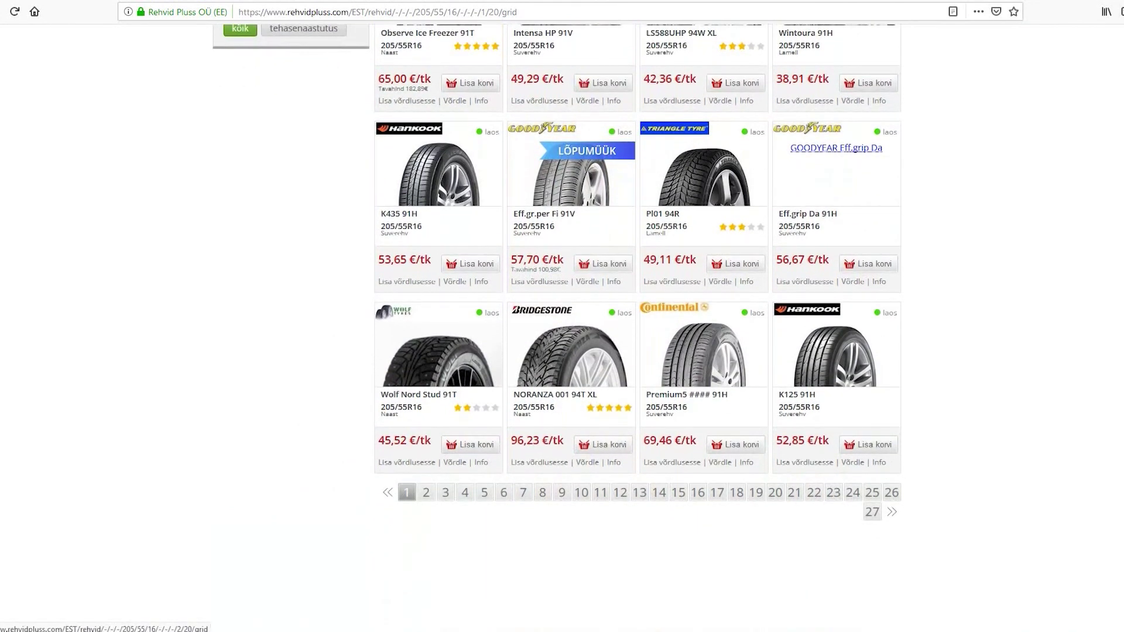
scroll(562, 328, up, 20)
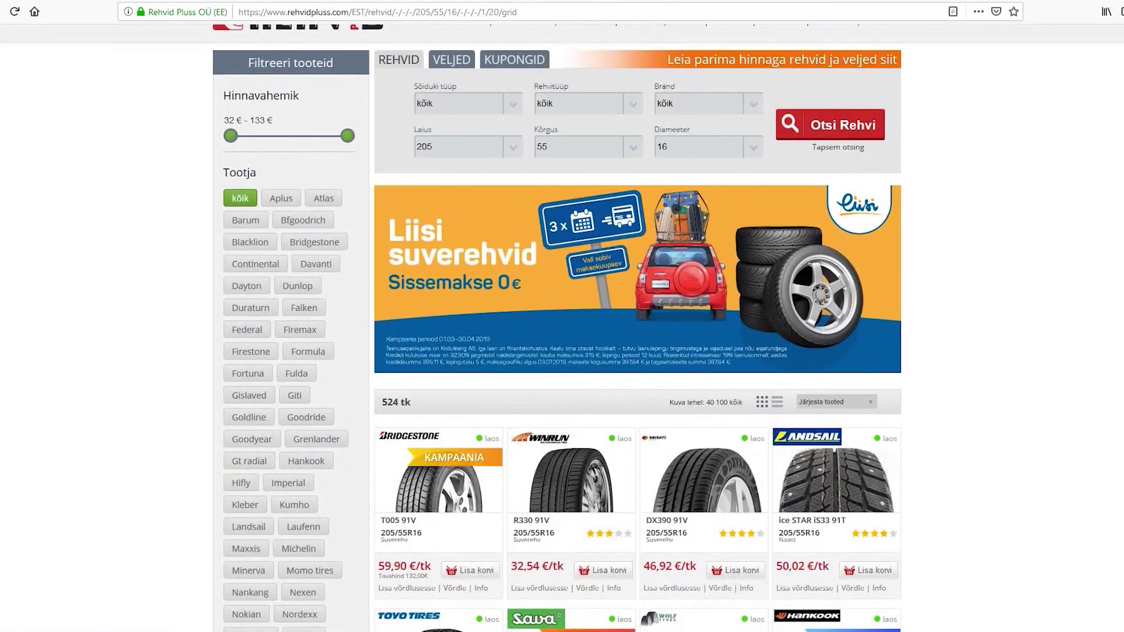
scroll(562, 327, up, 2)
scroll(562, 327, down, 2)
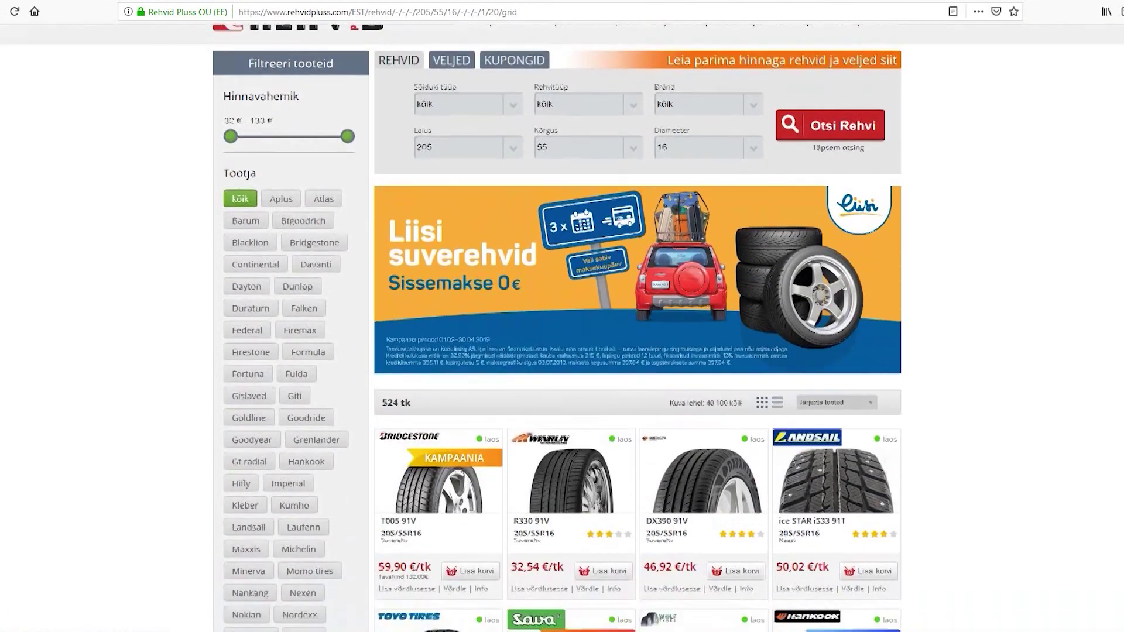
scroll(562, 328, down, 2)
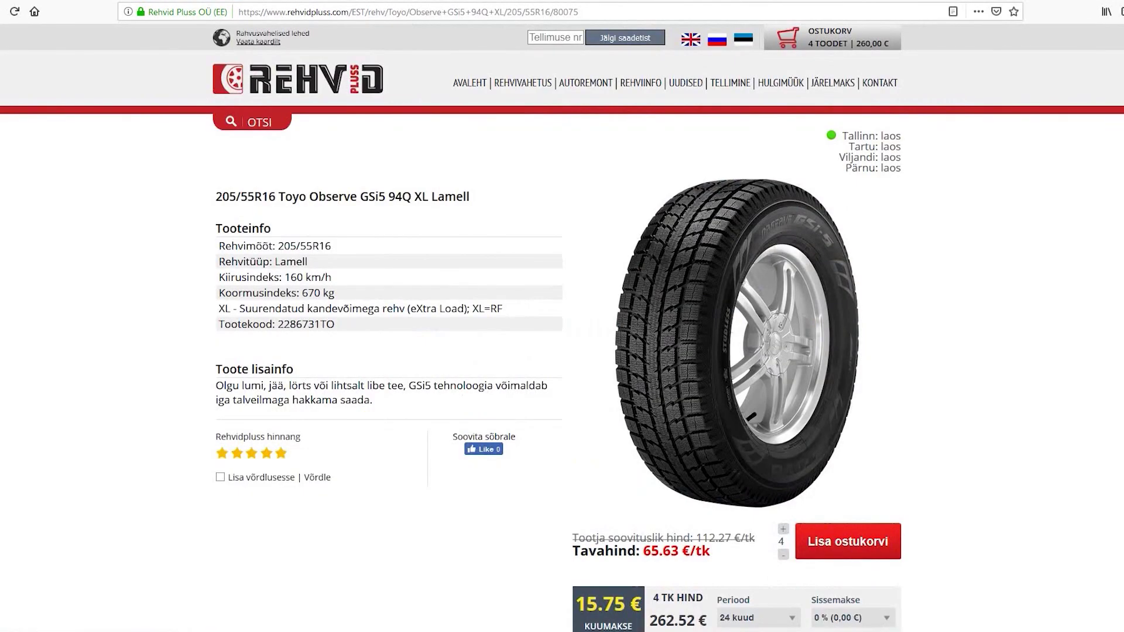
Confirm the order of four Toyo Observe GSi5 tyres (262.52 €) with 'Kinnita tellimus'.
scroll(562, 327, down, 2)
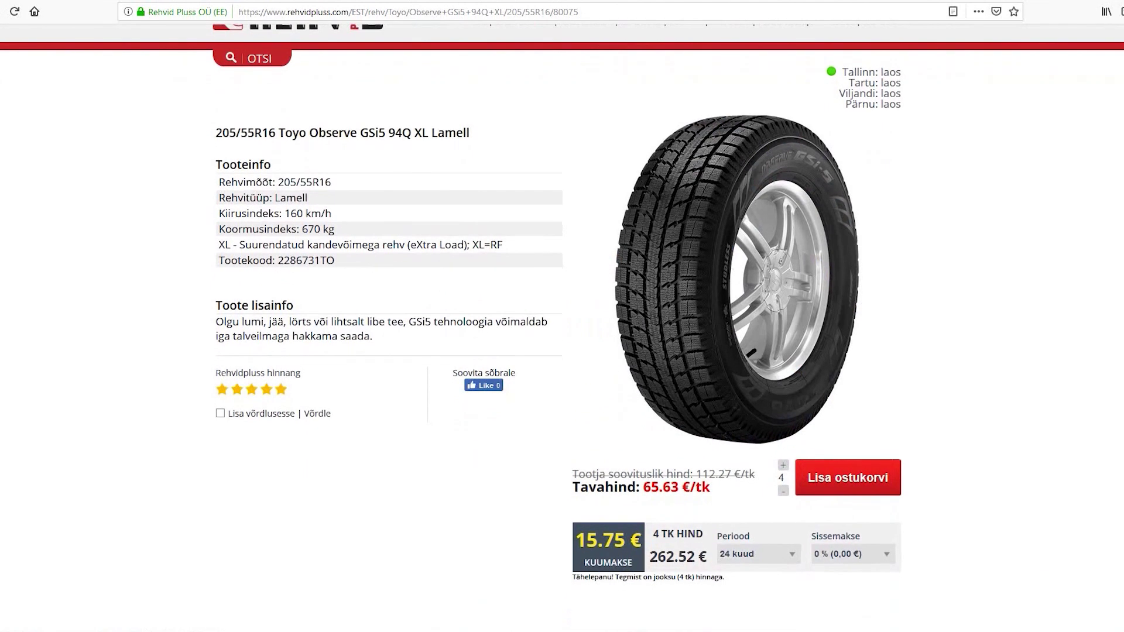
scroll(562, 328, down, 4)
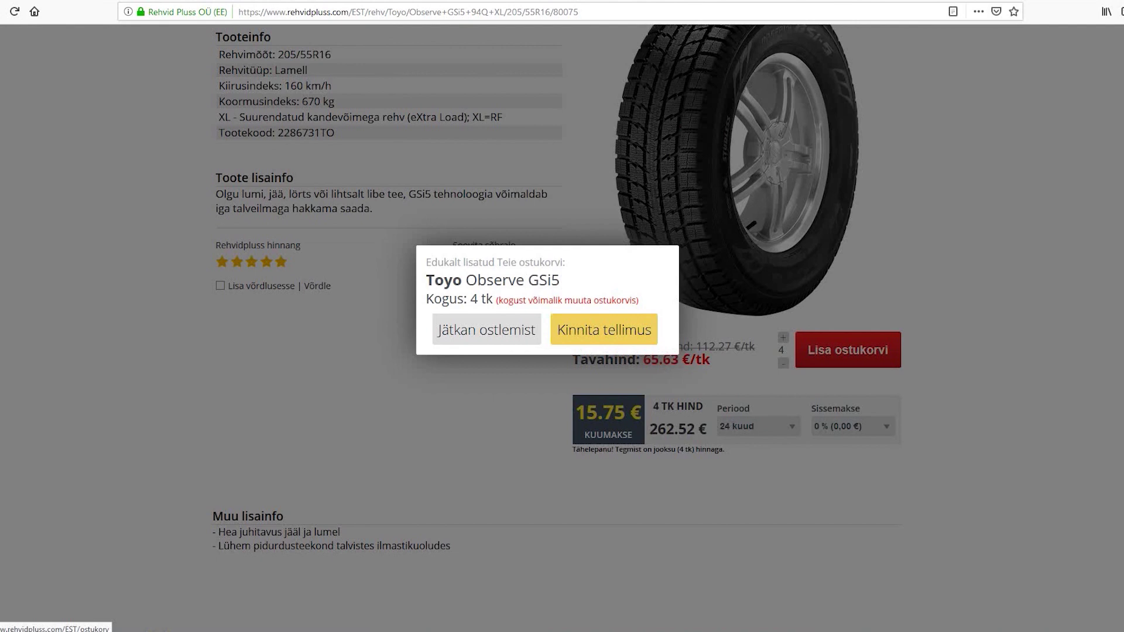
click(604, 330)
Enter the buyer's name and look up the street address, accepting the first suggestion.
click(621, 360)
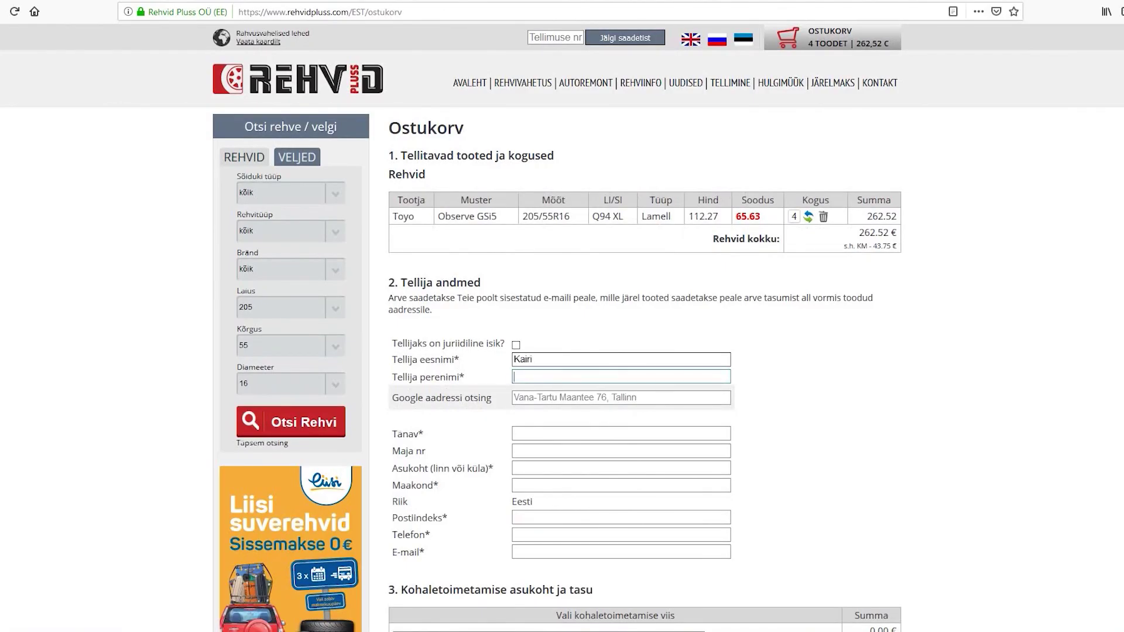
click(621, 397)
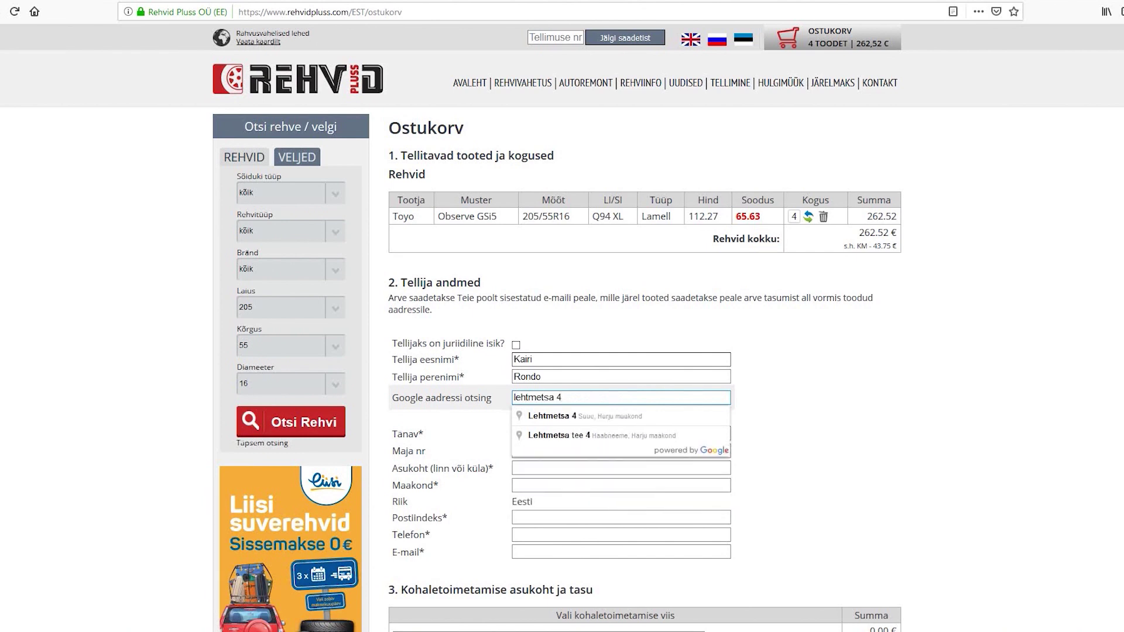
key(Down)
key(Return)
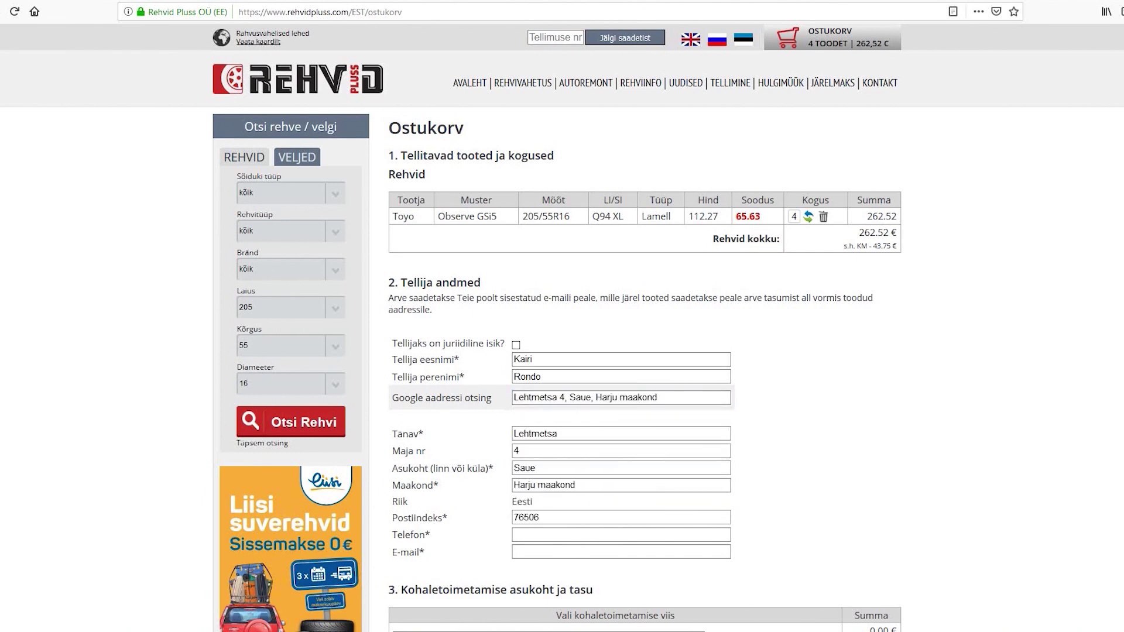
Fill in the buyer's phone number and e-mail address.
scroll(562, 327, down, 1)
click(621, 470)
text(123456)
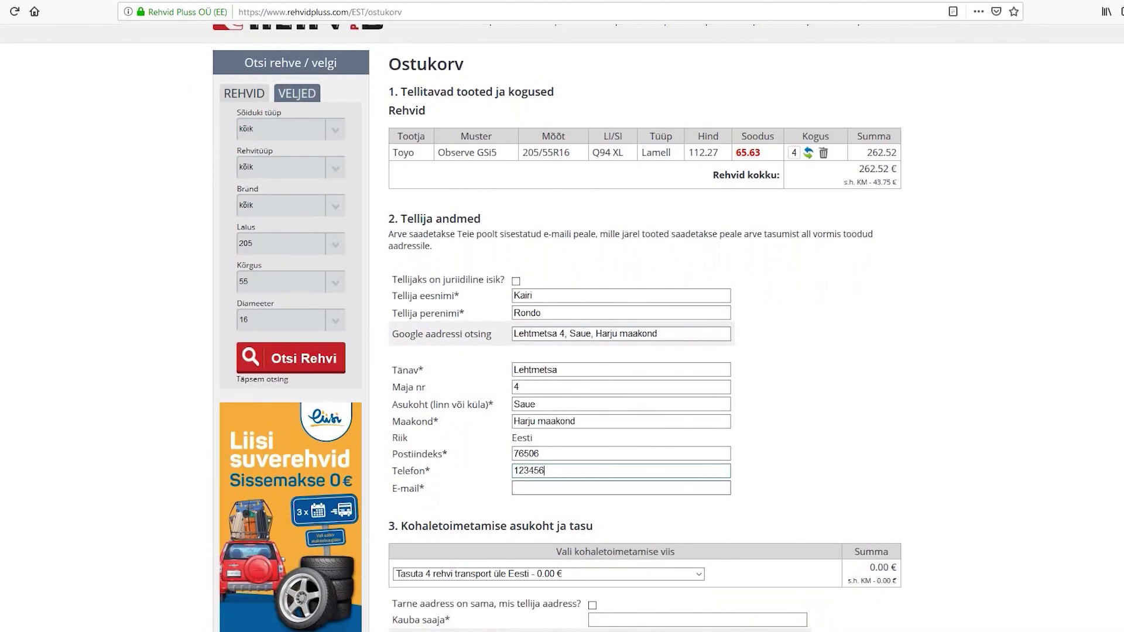
click(620, 488)
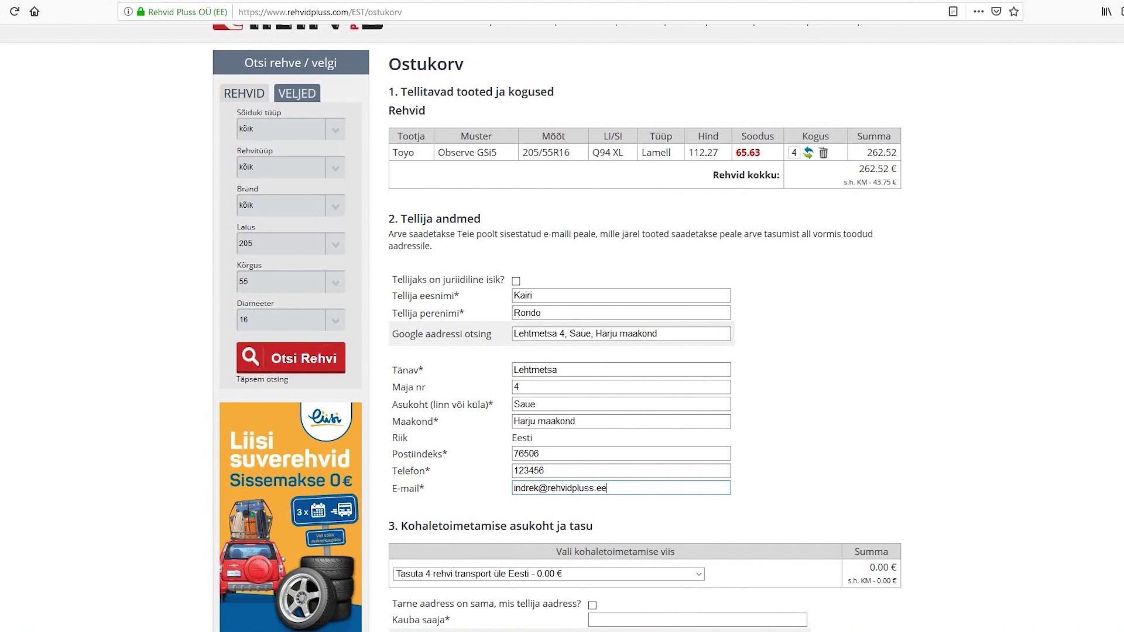
scroll(562, 328, down, 3)
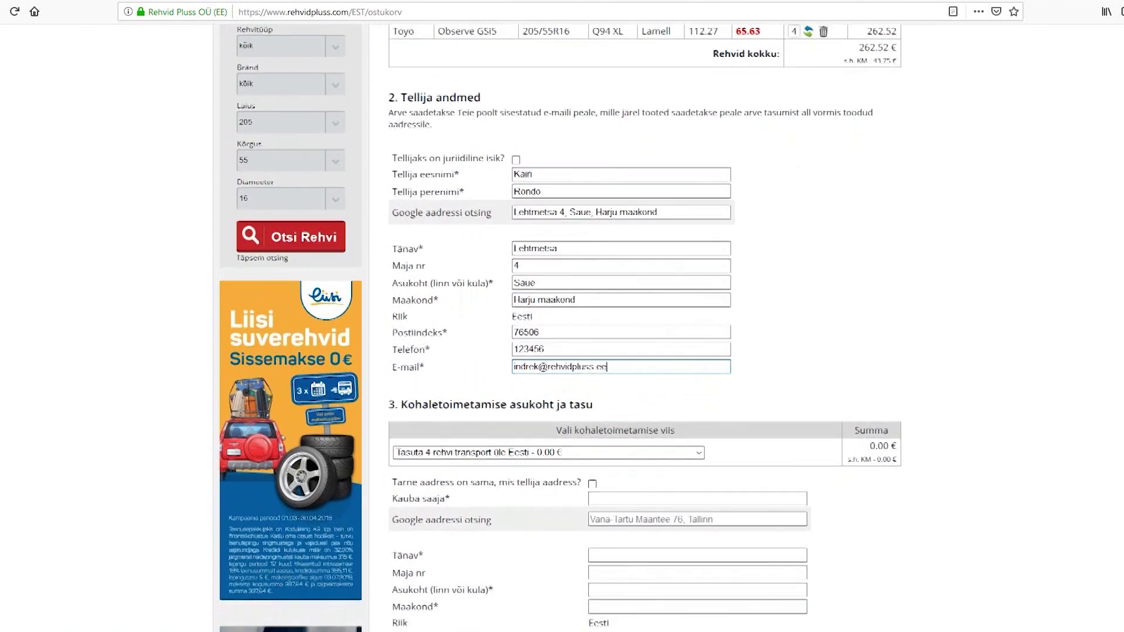
scroll(561, 328, down, 1)
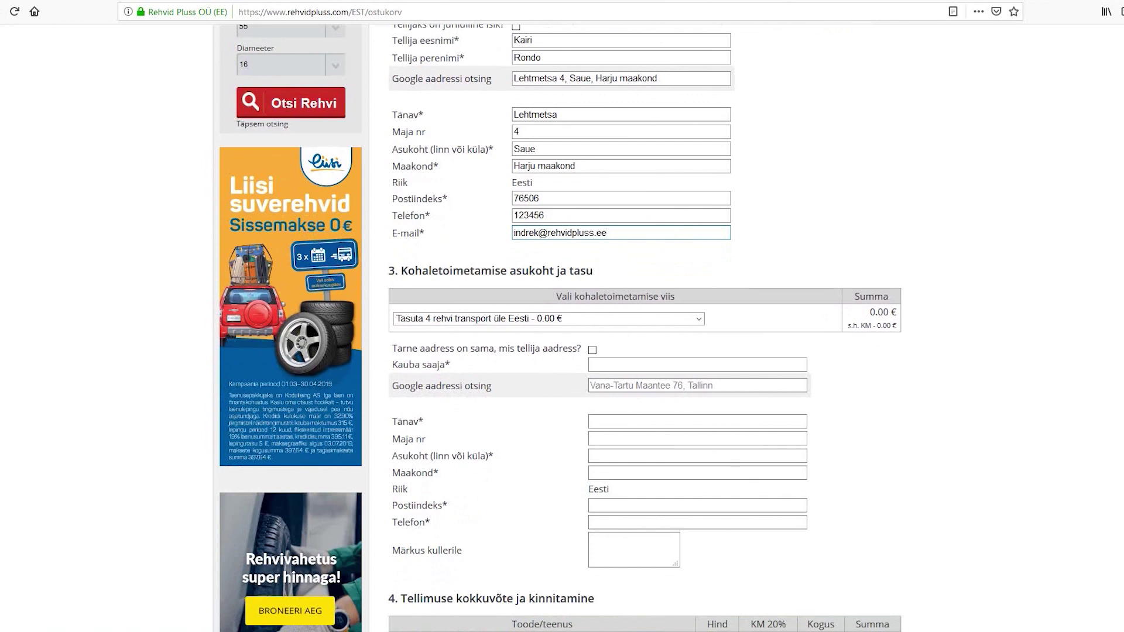
click(698, 319)
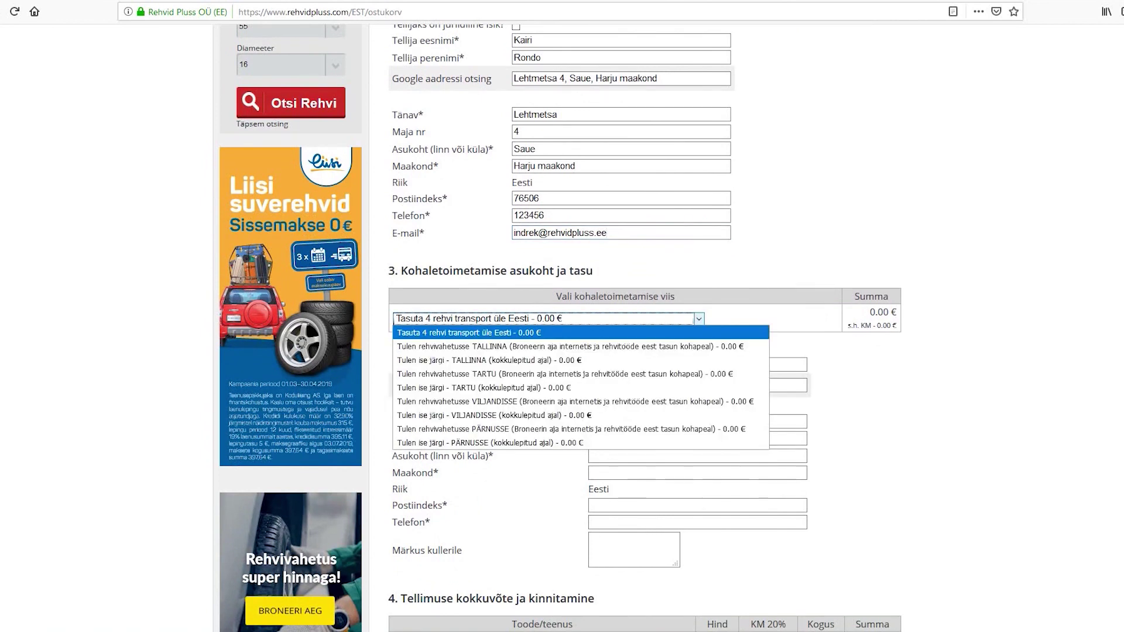
key(Down)
key(Down)
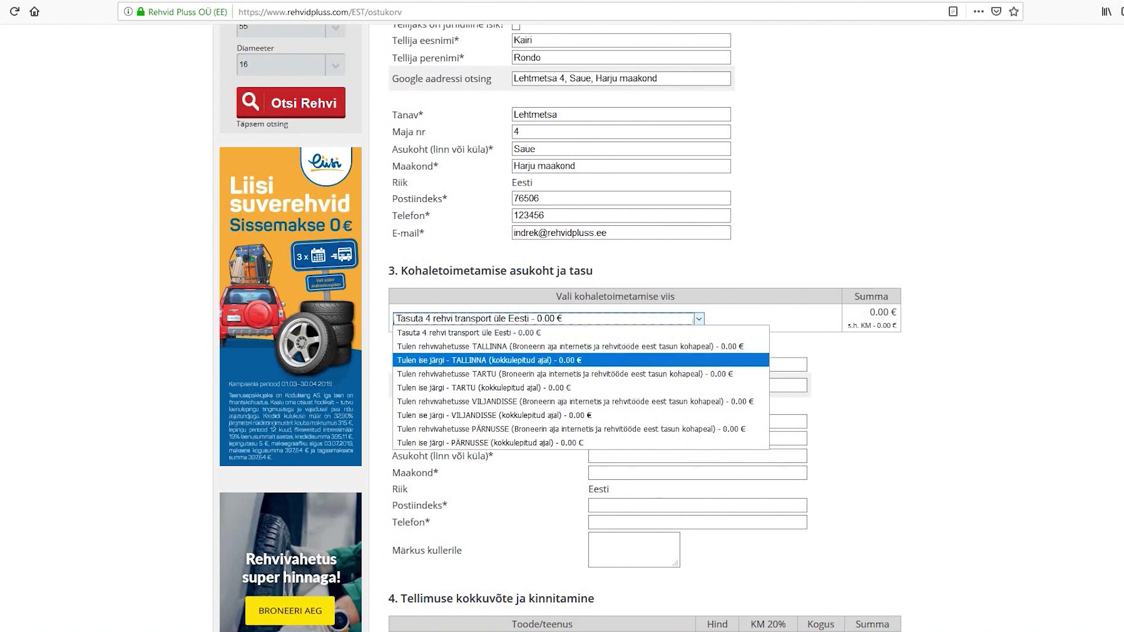
key(Up)
key(Down)
key(Down)
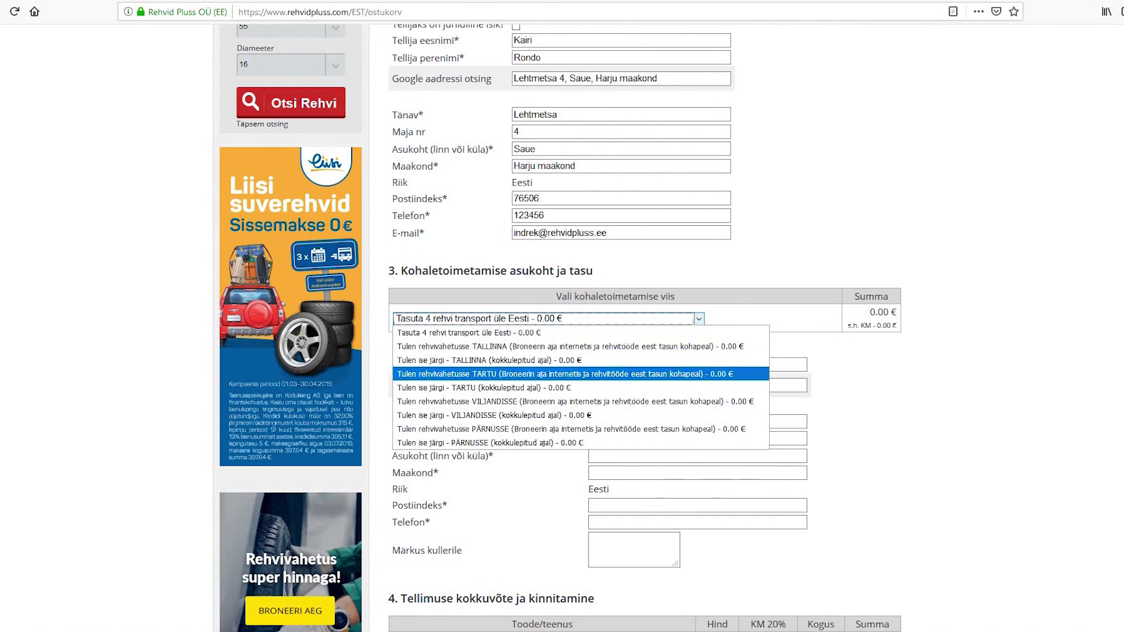
key(Down)
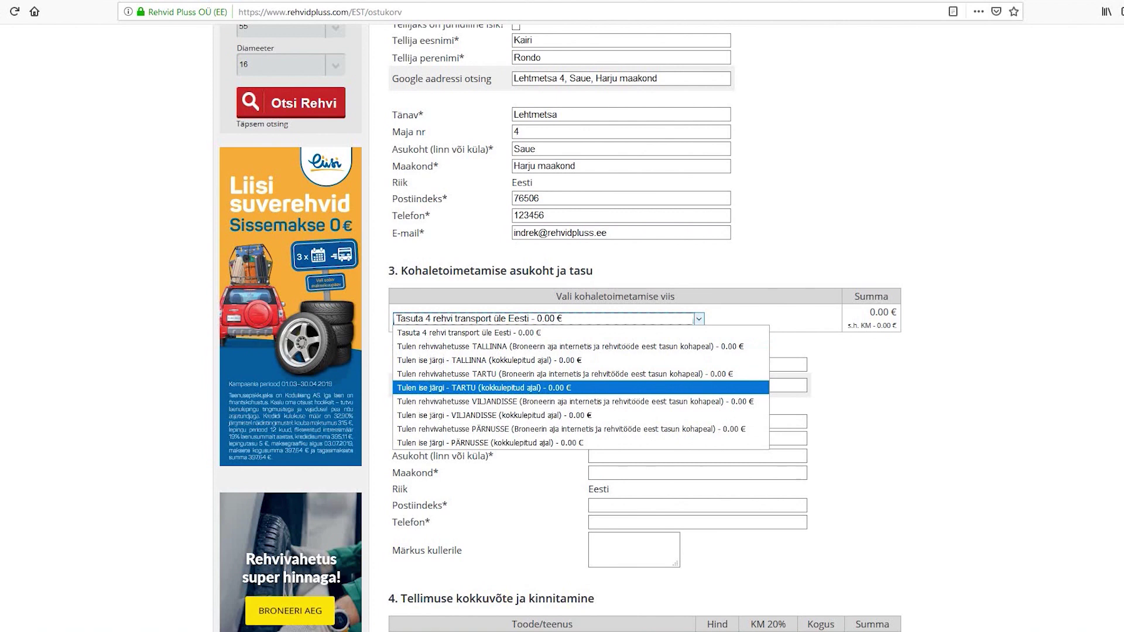
key(Down)
key(Down)
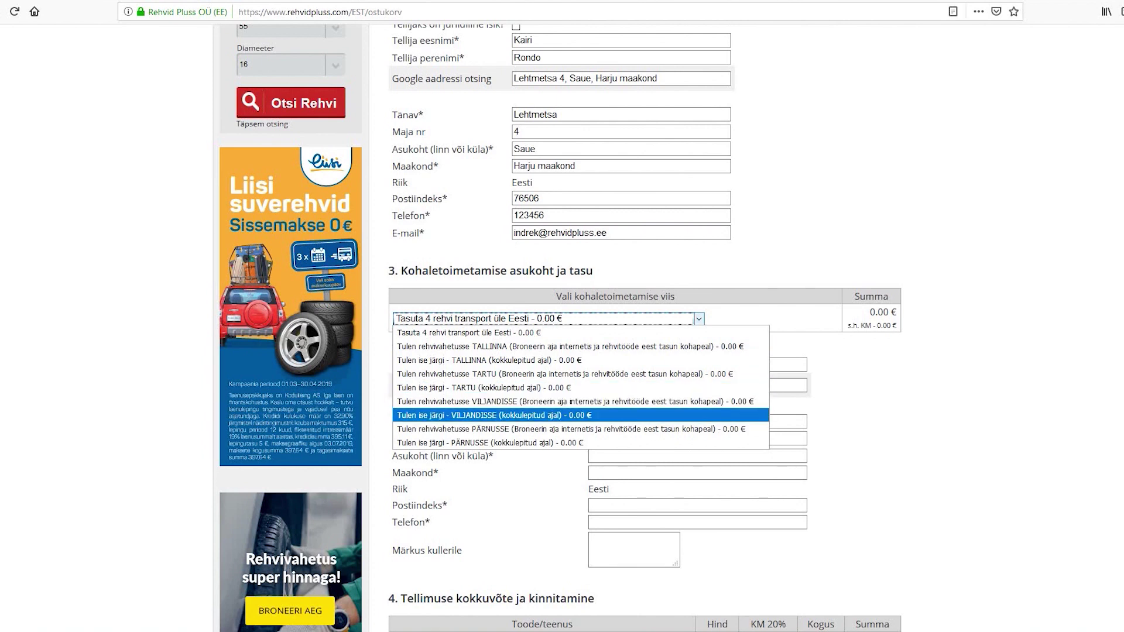
key(Down)
key(Down)
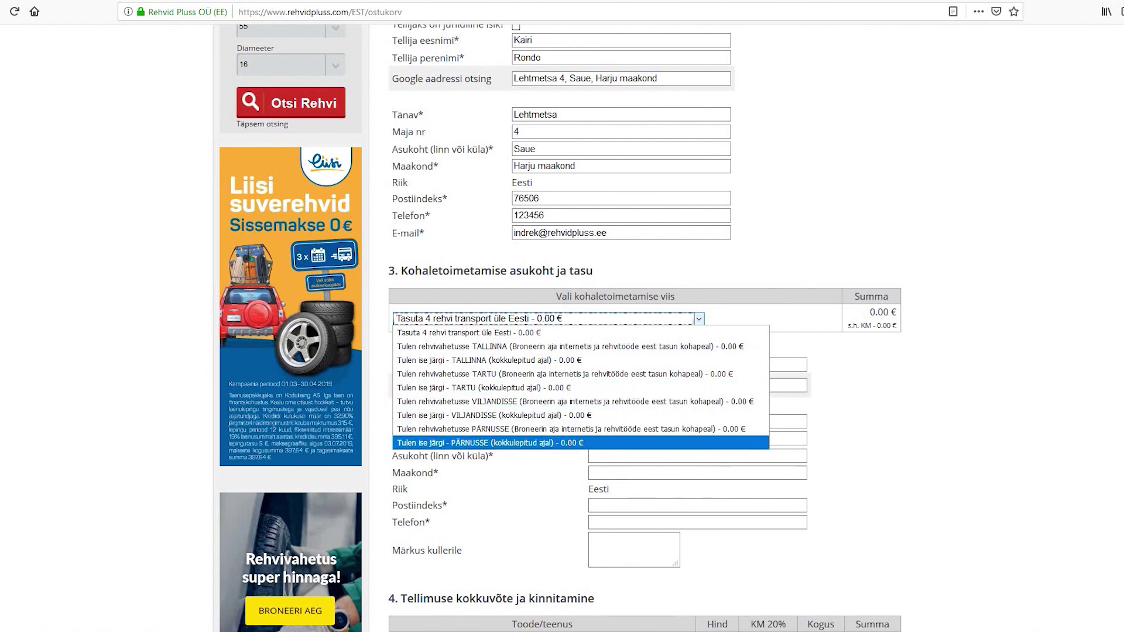
key(Up)
key(Up)
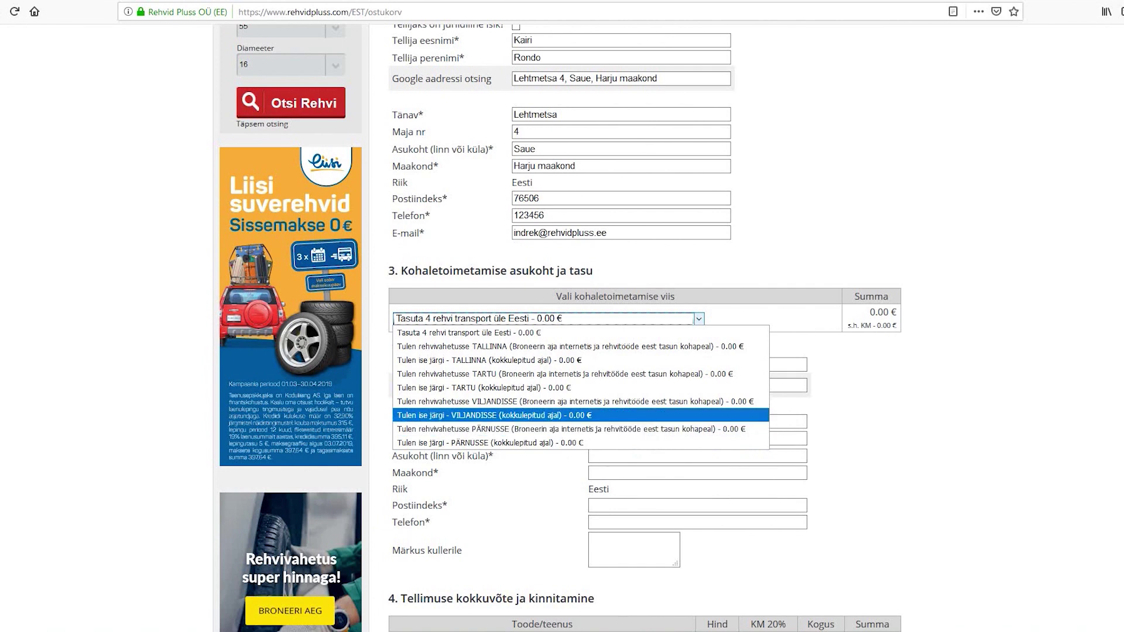
key(Up)
key(Up)
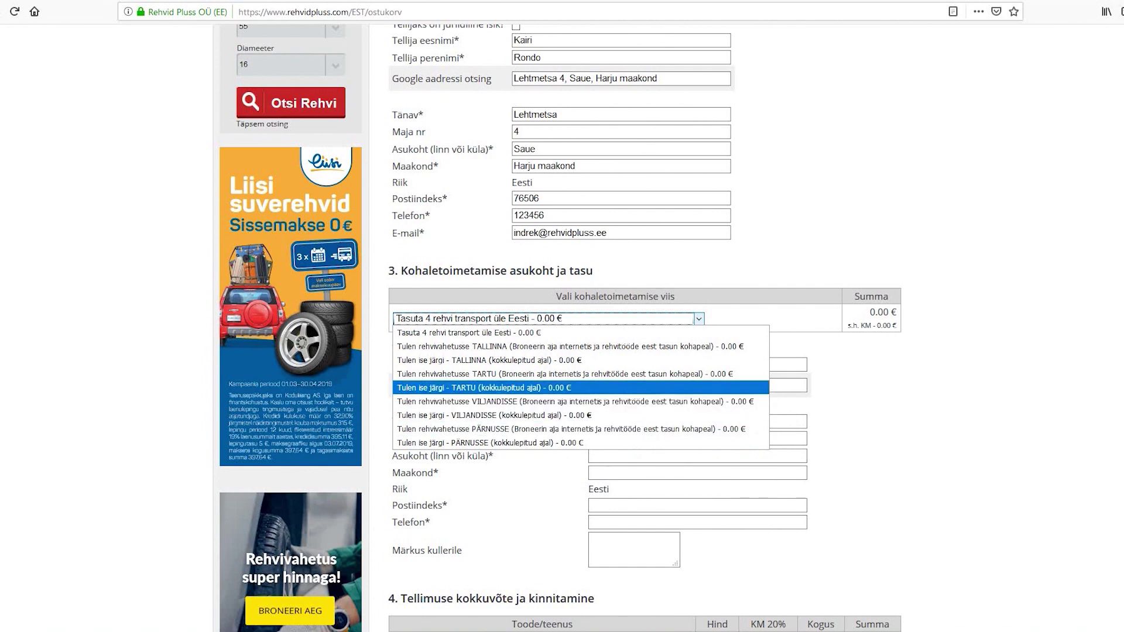
key(Up)
key(Up)
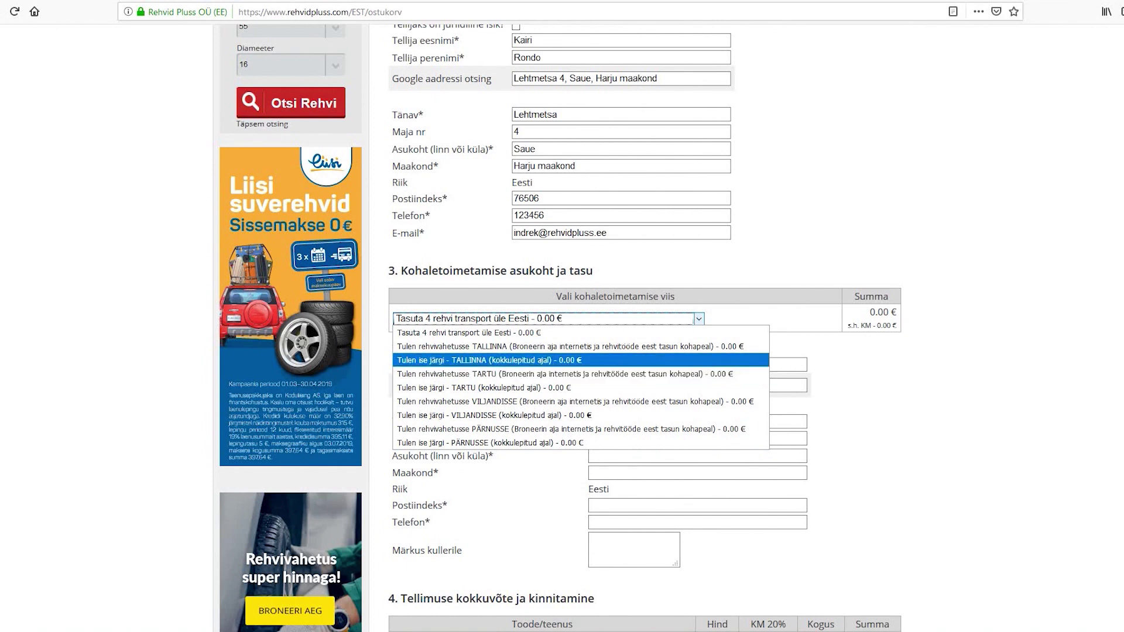
key(Up)
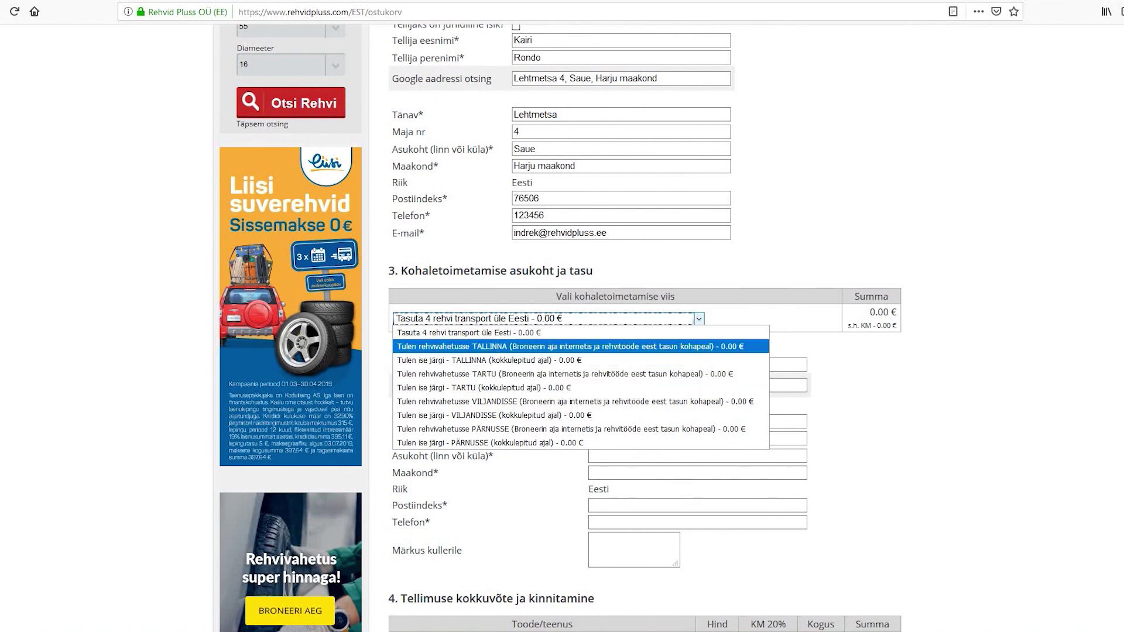
key(Up)
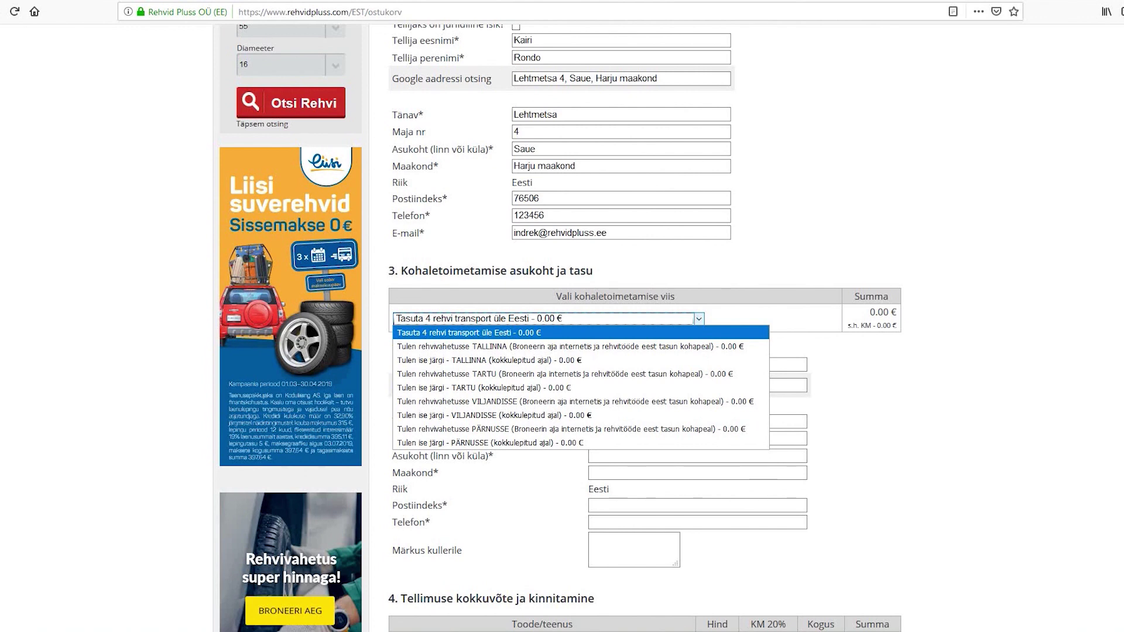
key(Escape)
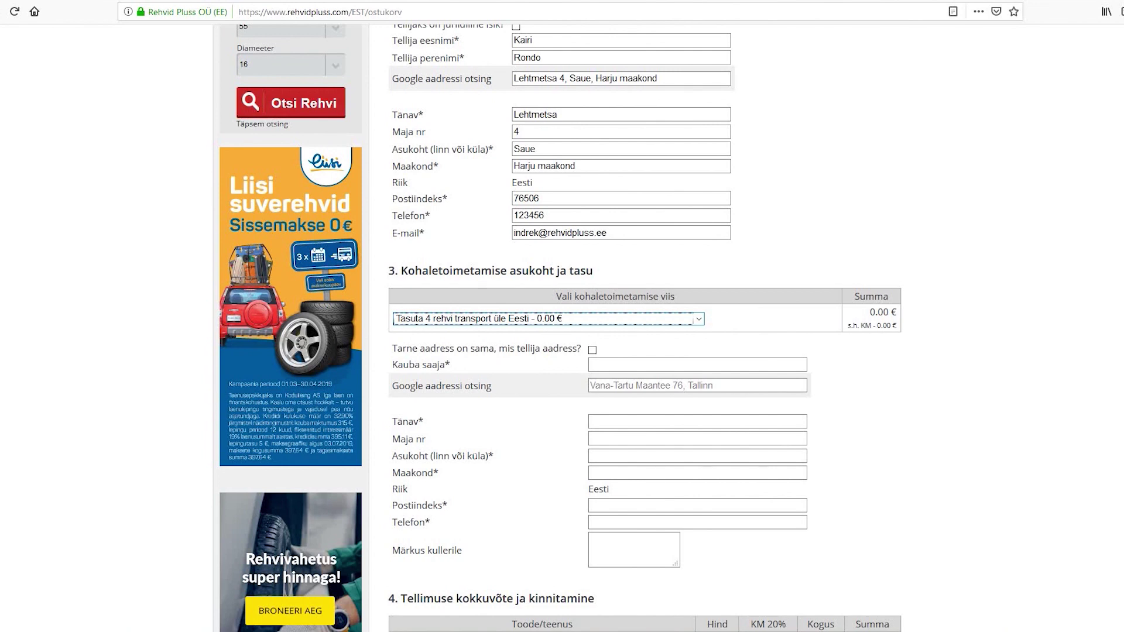
Tick 'Tarne aadress on sama, mis tellija aadress?' and view the 'Vaata müügitingimusi' sales terms.
scroll(560, 328, down, 3)
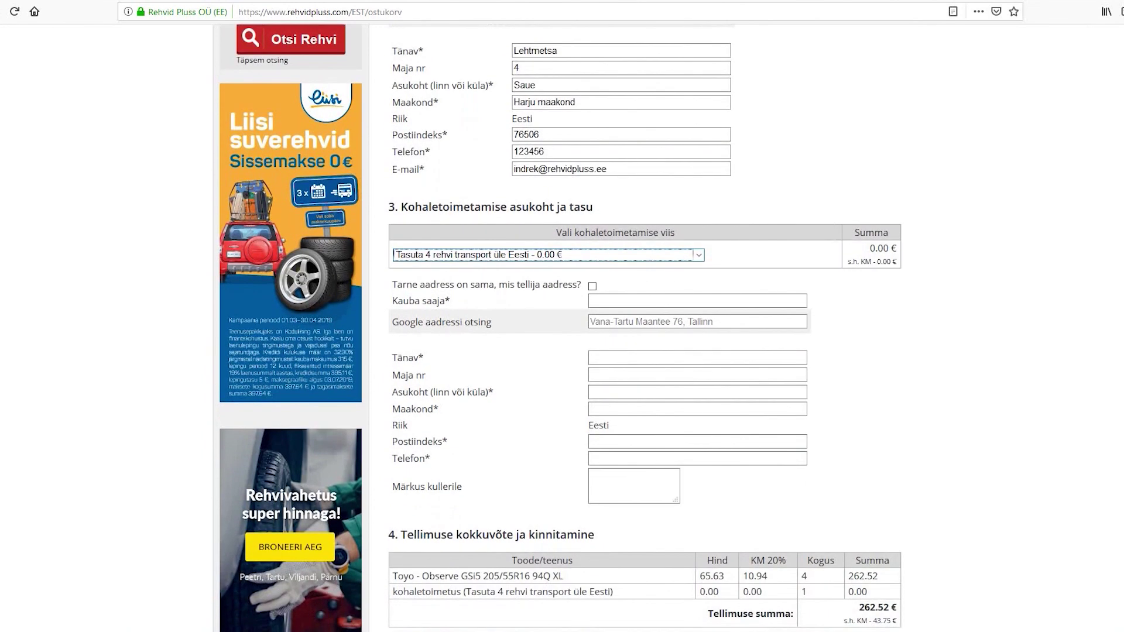
scroll(561, 327, down, 2)
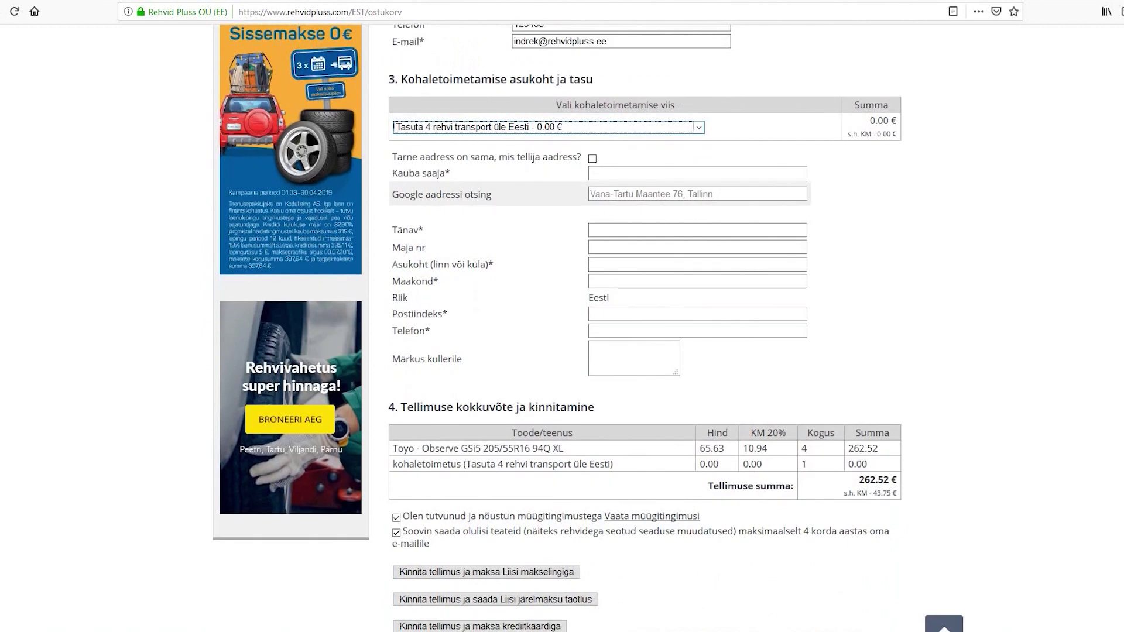
scroll(560, 328, down, 2)
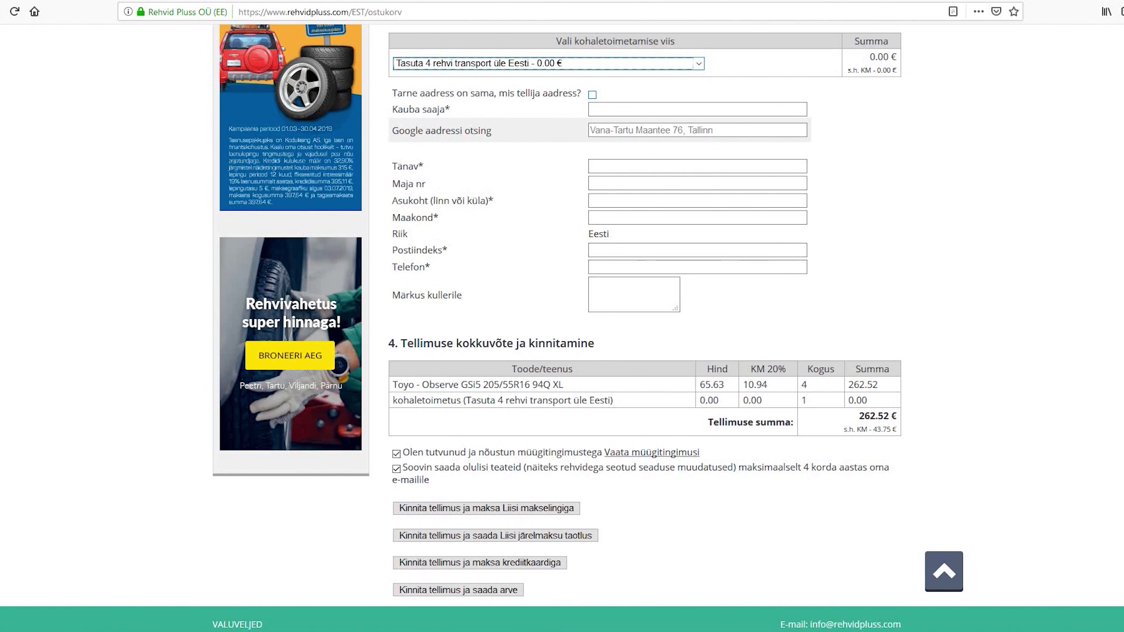
click(593, 94)
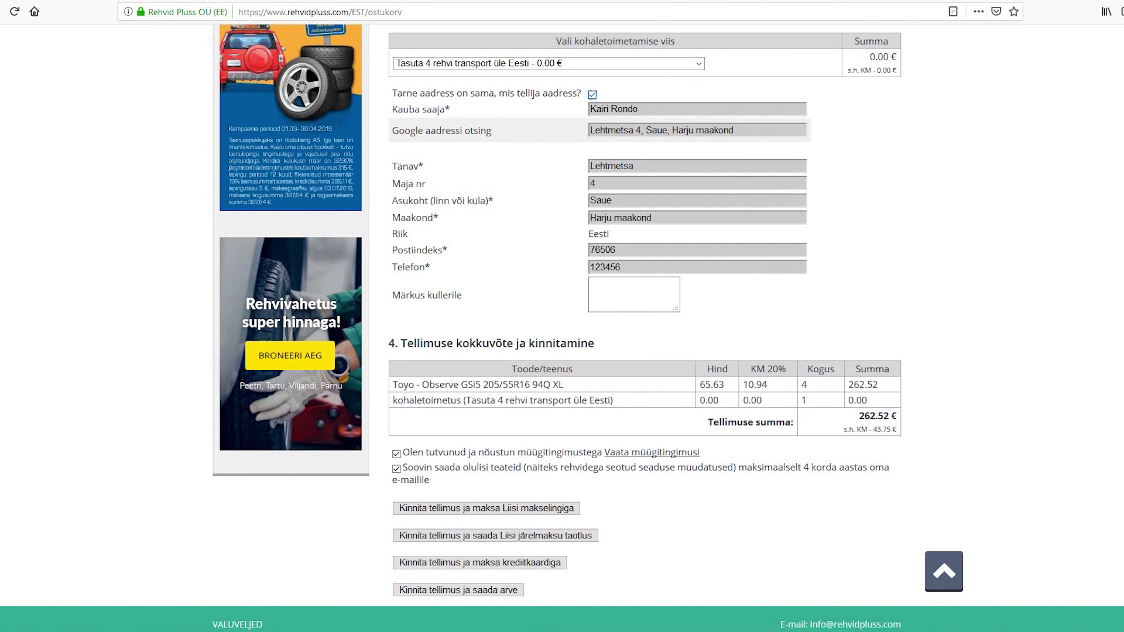
click(651, 452)
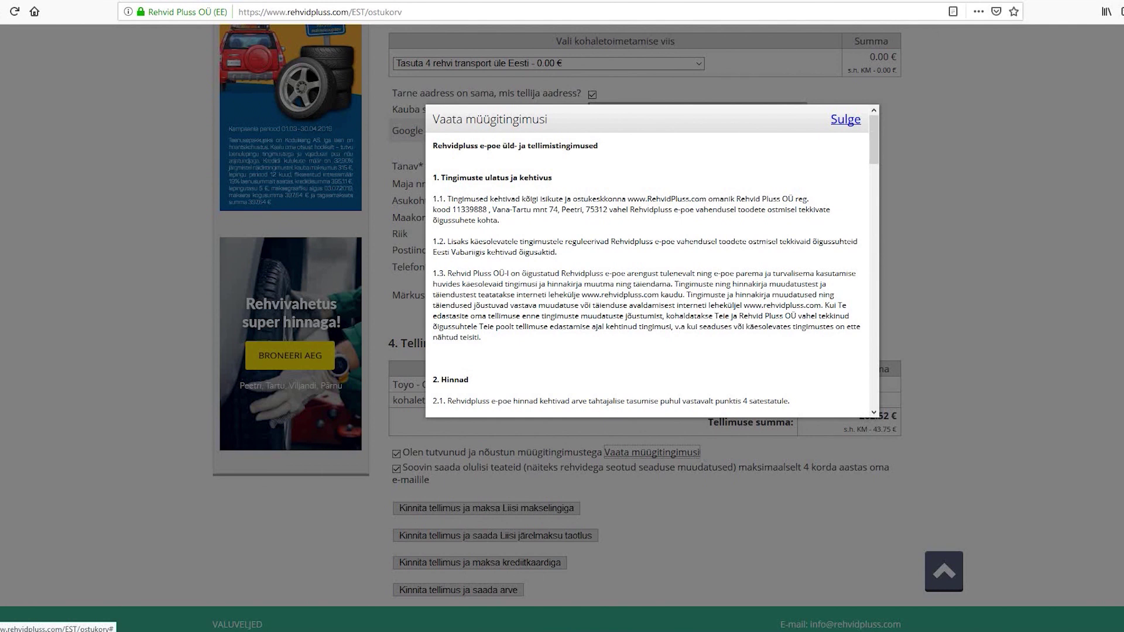
Close the terms of sale with 'Sulge' and scroll down the order summary.
click(845, 120)
scroll(846, 119, down, 1)
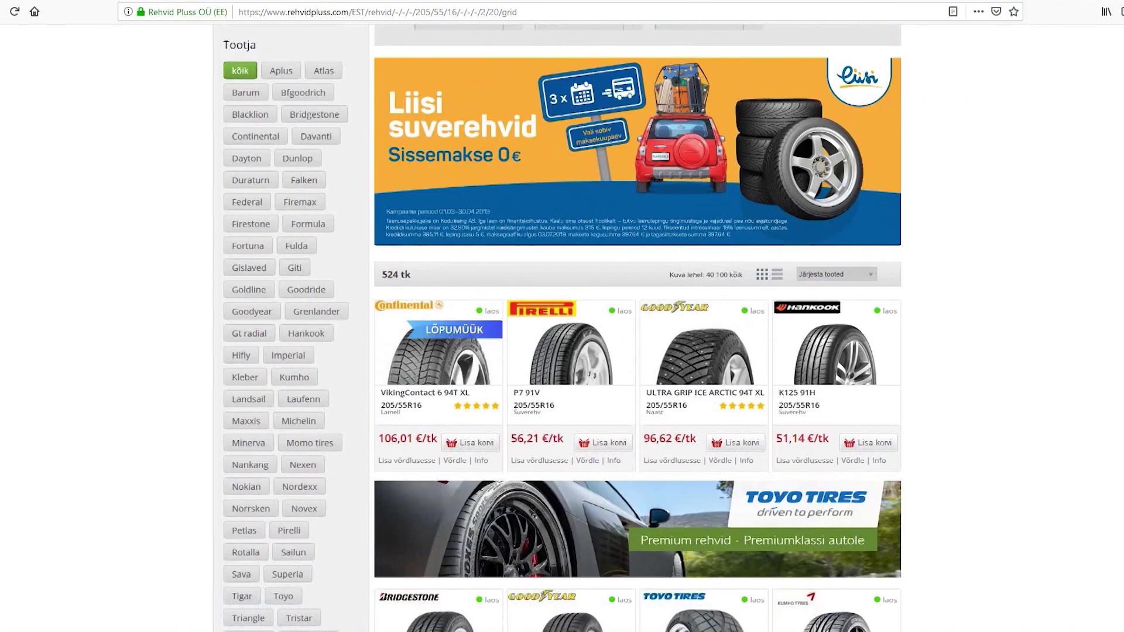
Scroll the 205/55R16 tyre listing and go to results page 3.
scroll(638, 328, down, 5)
scroll(638, 328, down, 1)
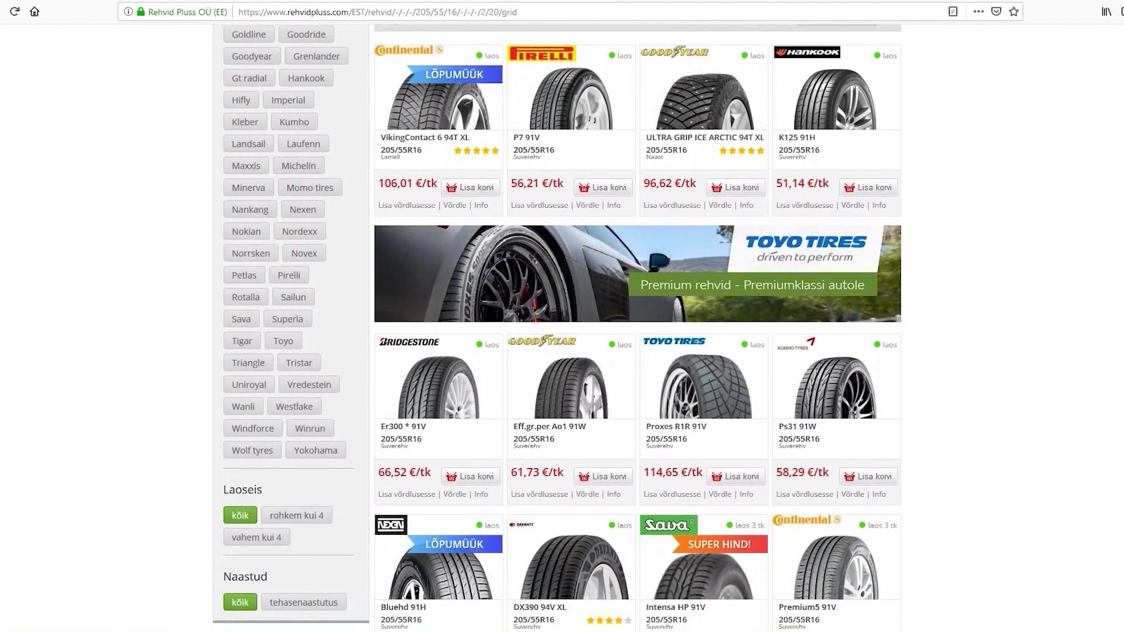
scroll(638, 327, down, 2)
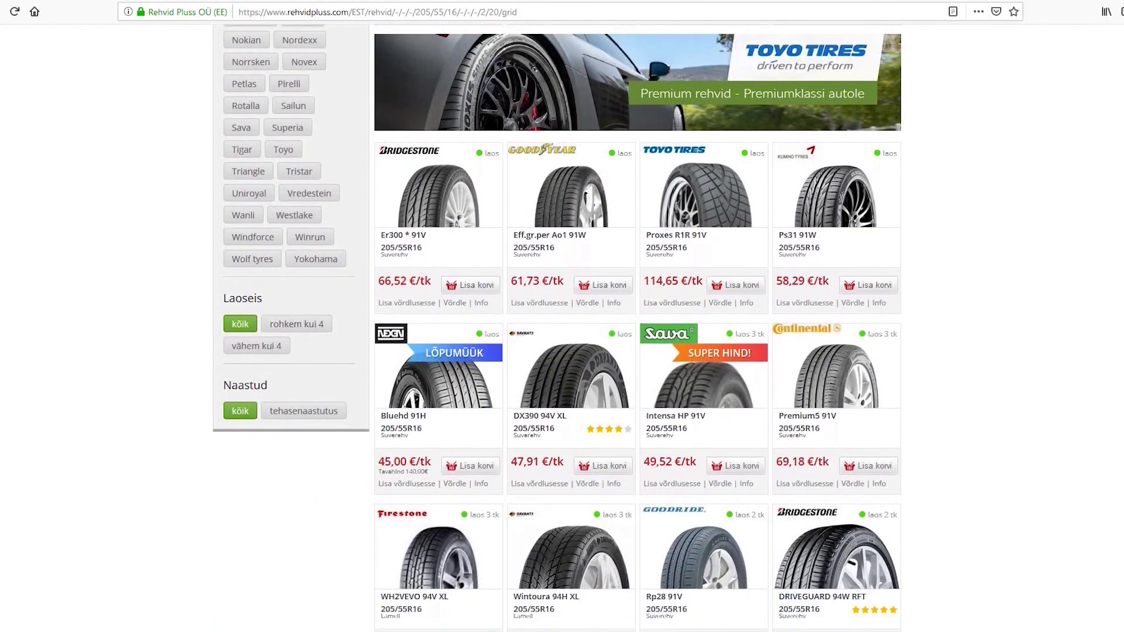
scroll(638, 328, down, 2)
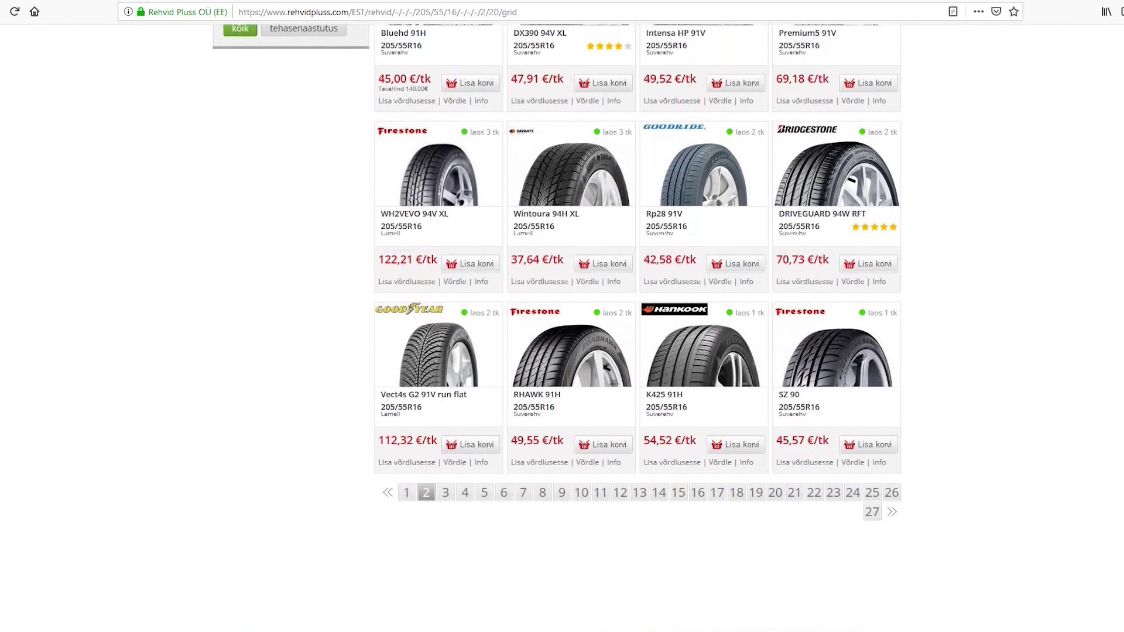
click(445, 492)
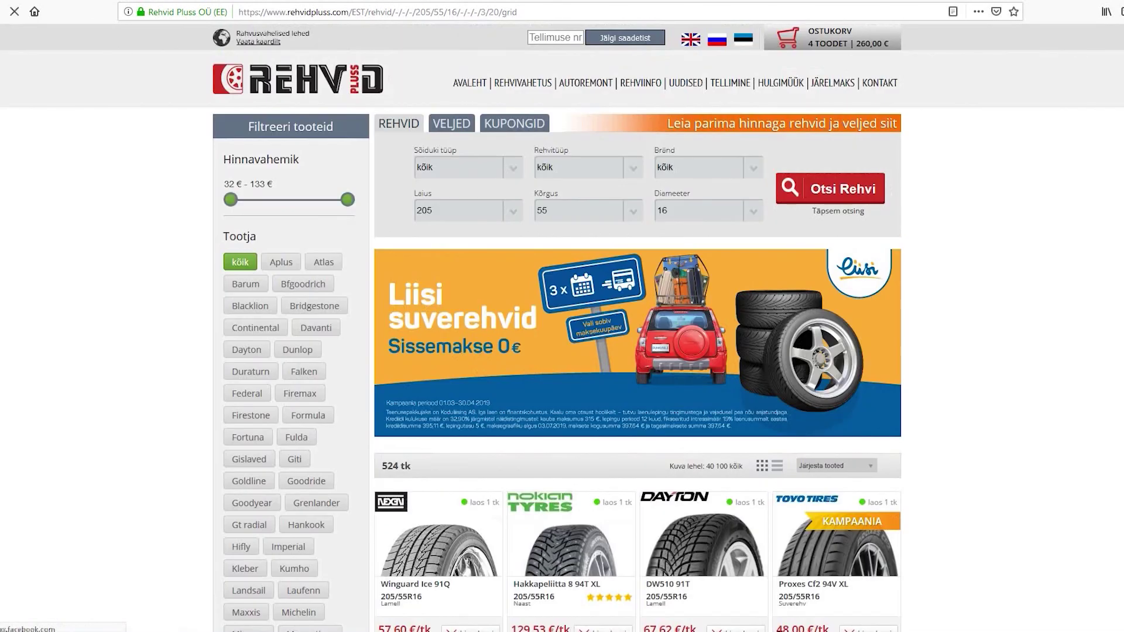
Scroll through page 3's tyres, such as the Winguard Ice 91Q at 57,60 €/tk.
scroll(638, 327, down, 4)
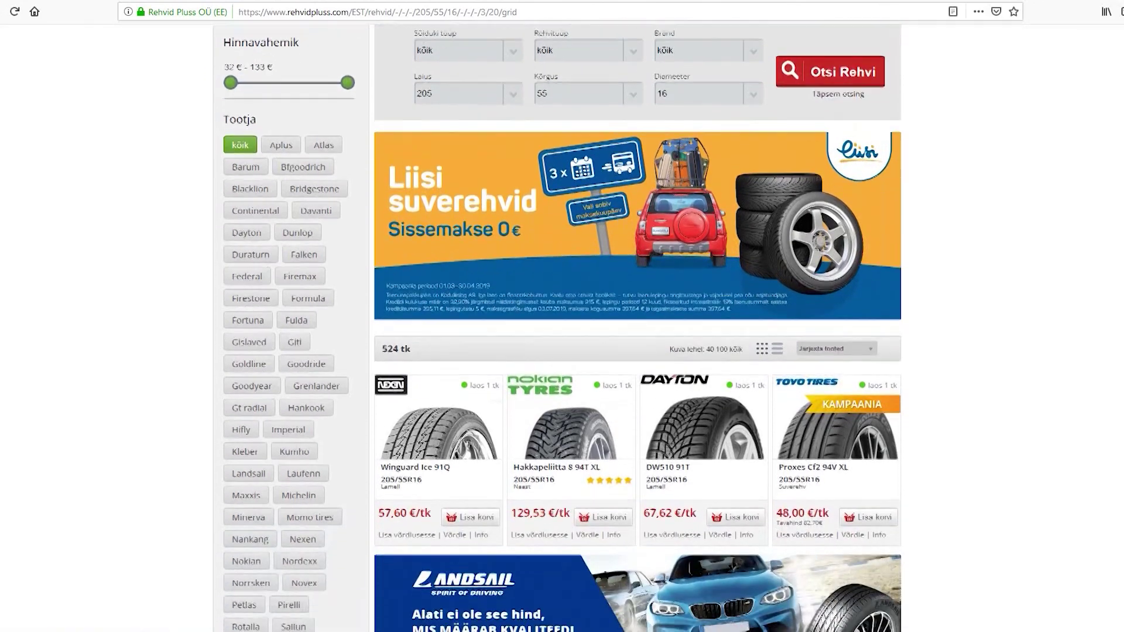
scroll(407, 494, down, 3)
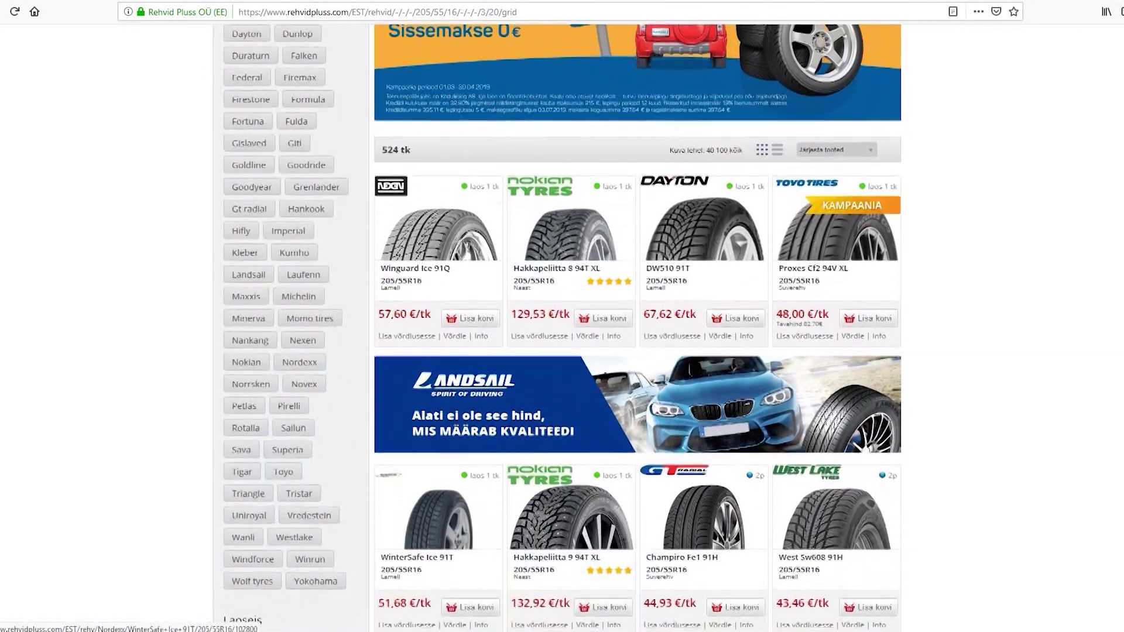
scroll(407, 494, down, 1)
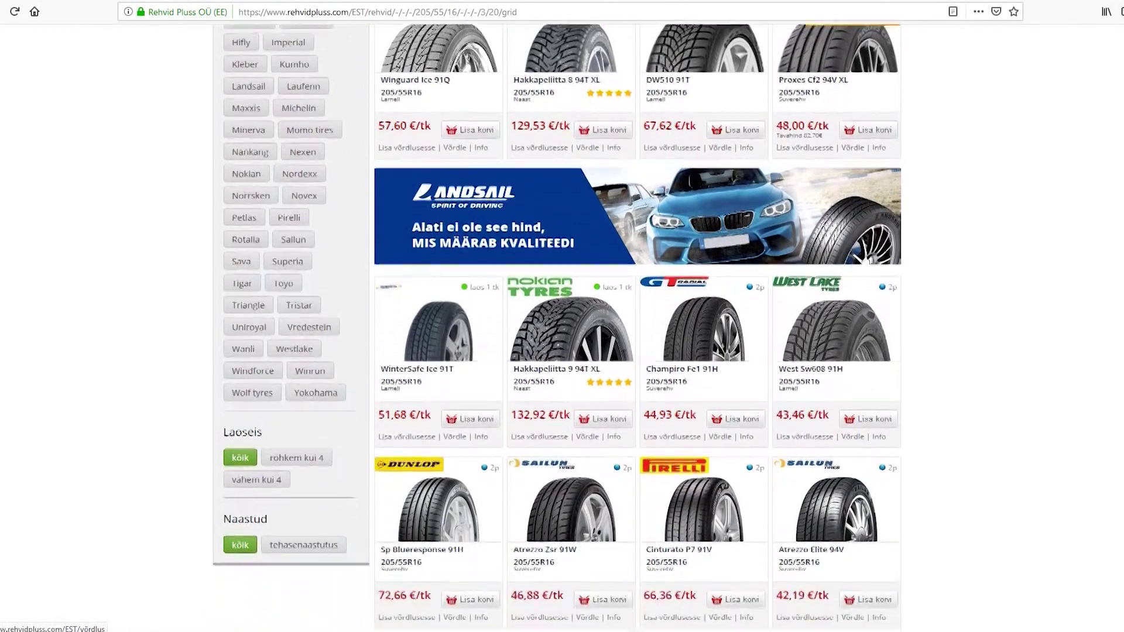
scroll(407, 494, down, 1)
scroll(407, 494, down, 2)
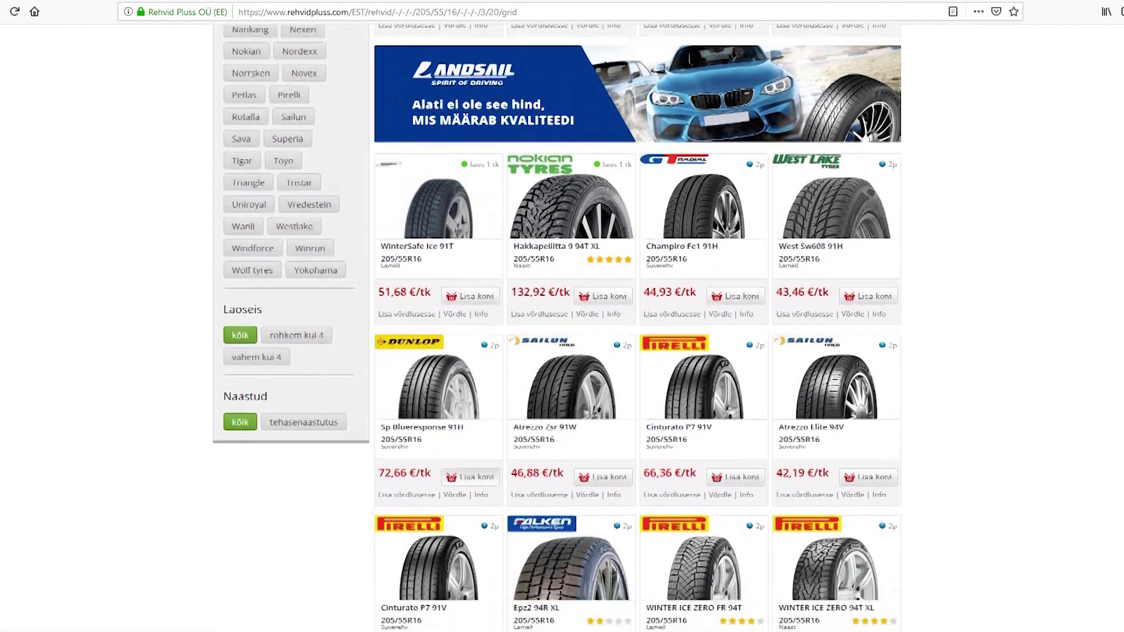
scroll(406, 494, down, 3)
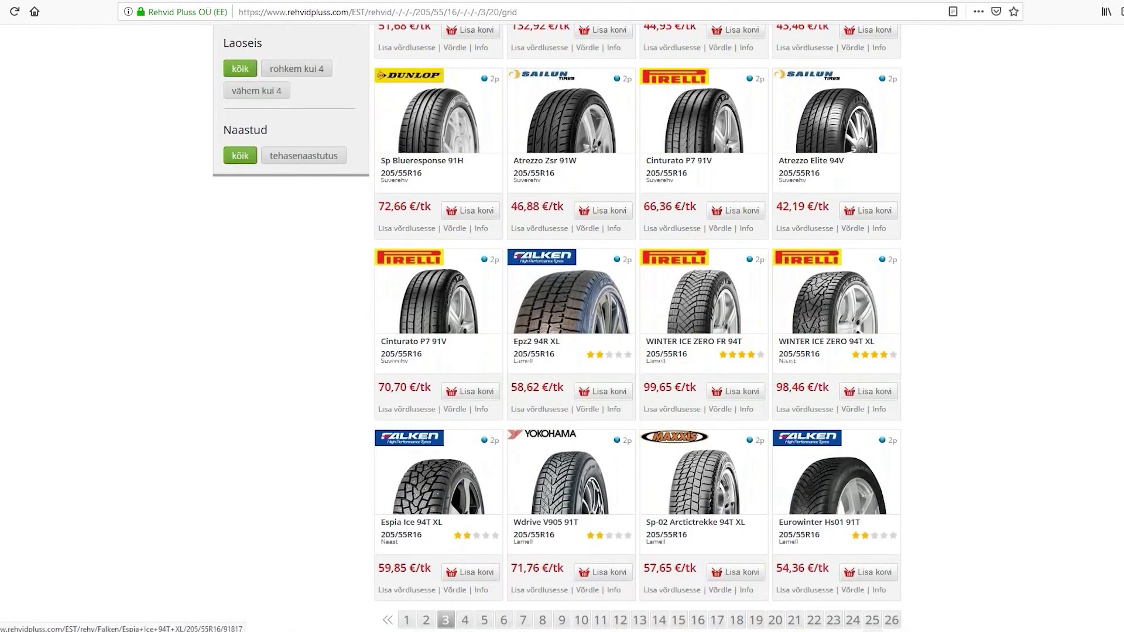
scroll(557, 328, down, 1)
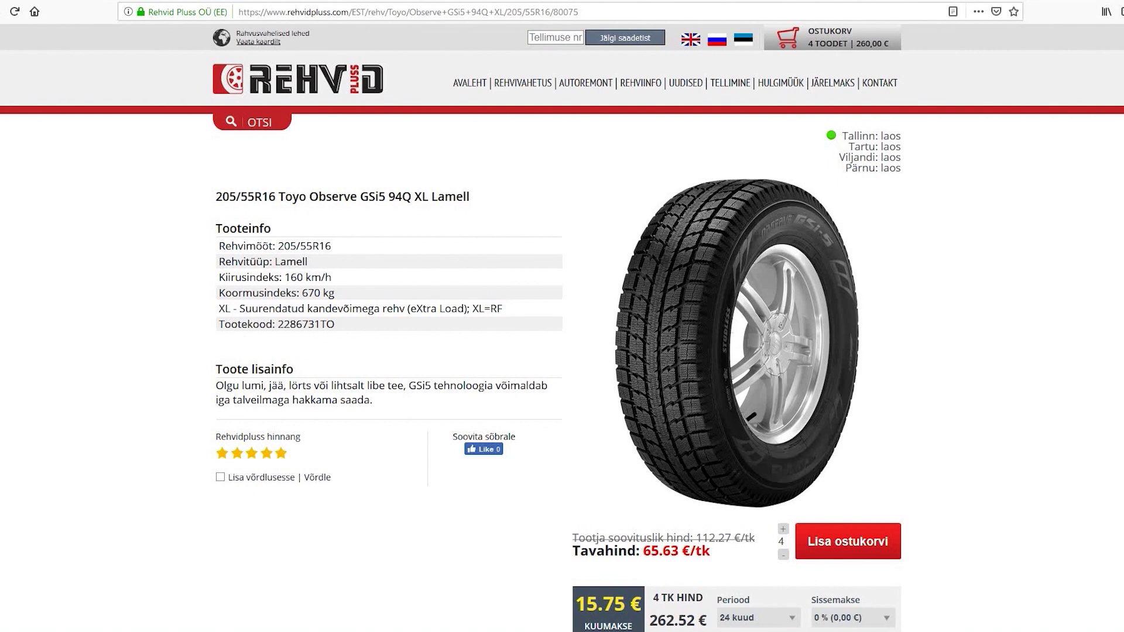
Go back from the Toyo and Blizzak WS80 product pages to the tyre listing.
key(alt+Left)
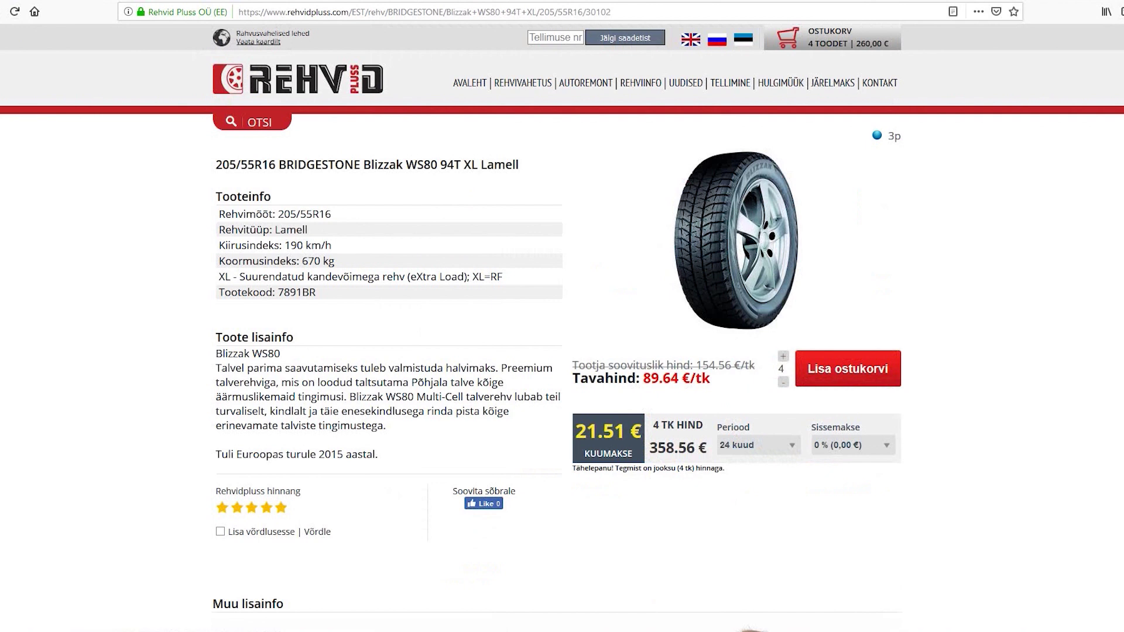
key(alt+Left)
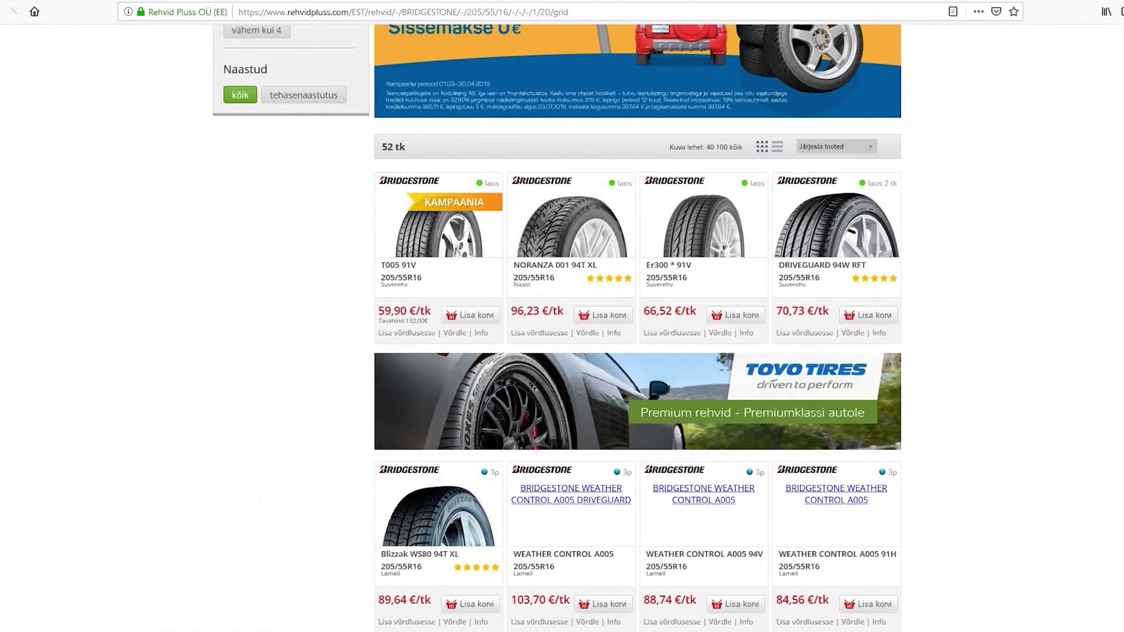
scroll(637, 352, up, 5)
Select the order-tracking field on the Tellimine page and scroll down the page.
click(555, 37)
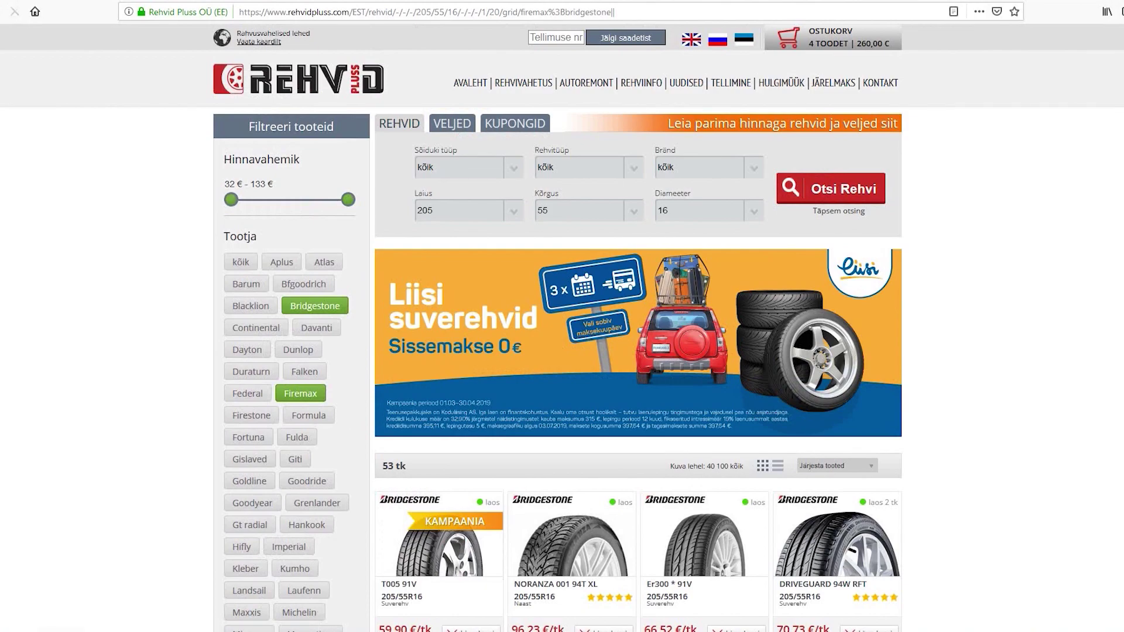
scroll(562, 316, down, 3)
scroll(562, 316, down, 4)
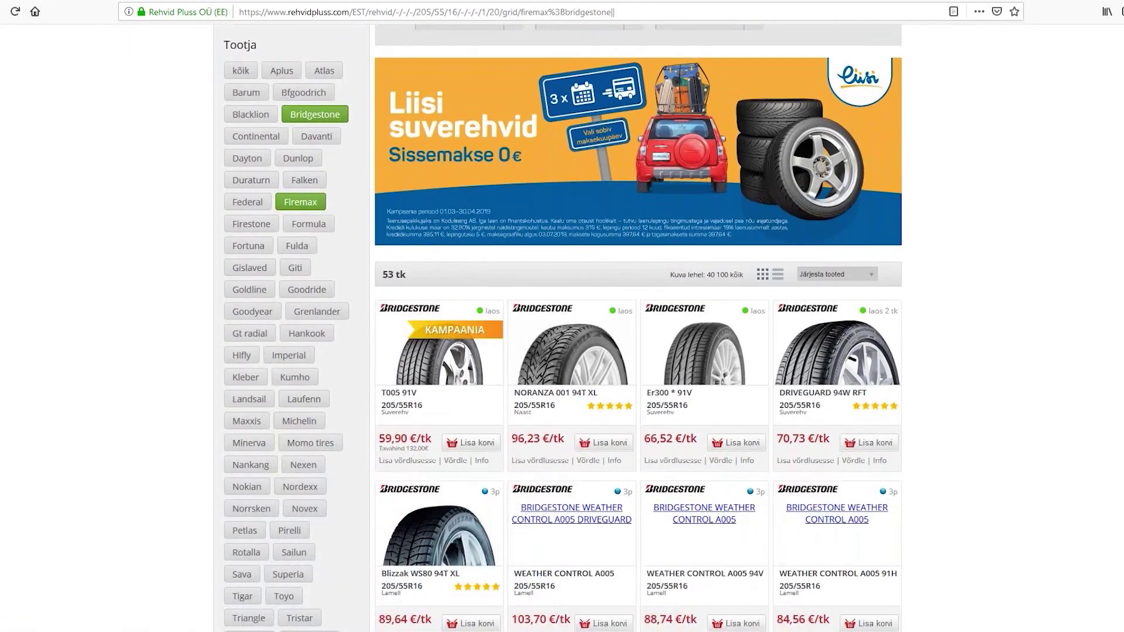
scroll(562, 316, down, 1)
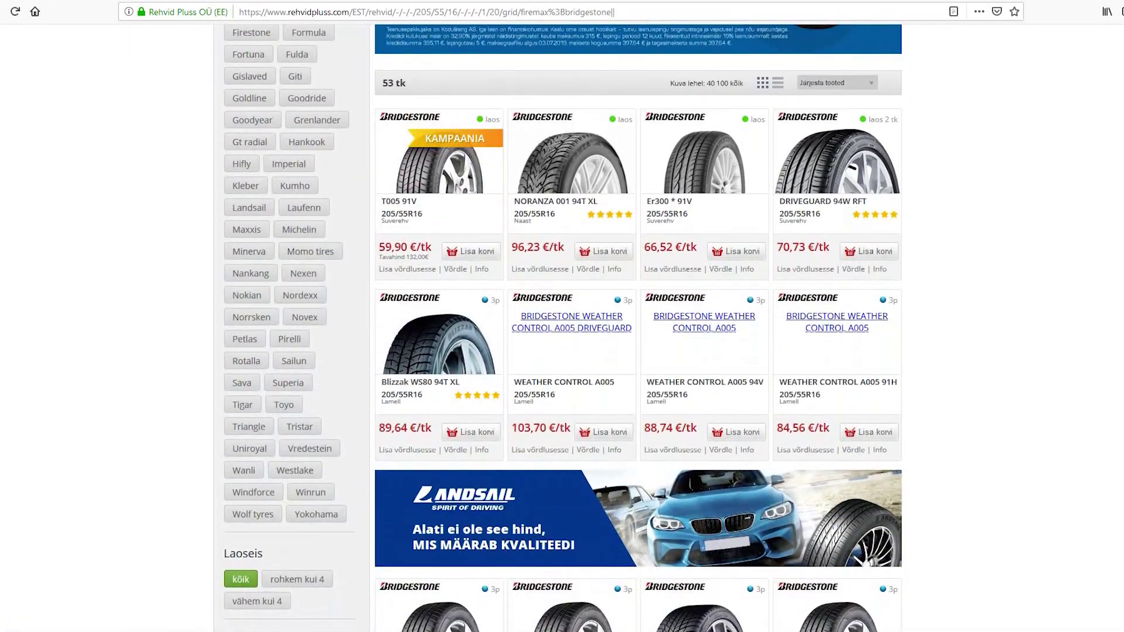
scroll(586, 252, down, 4)
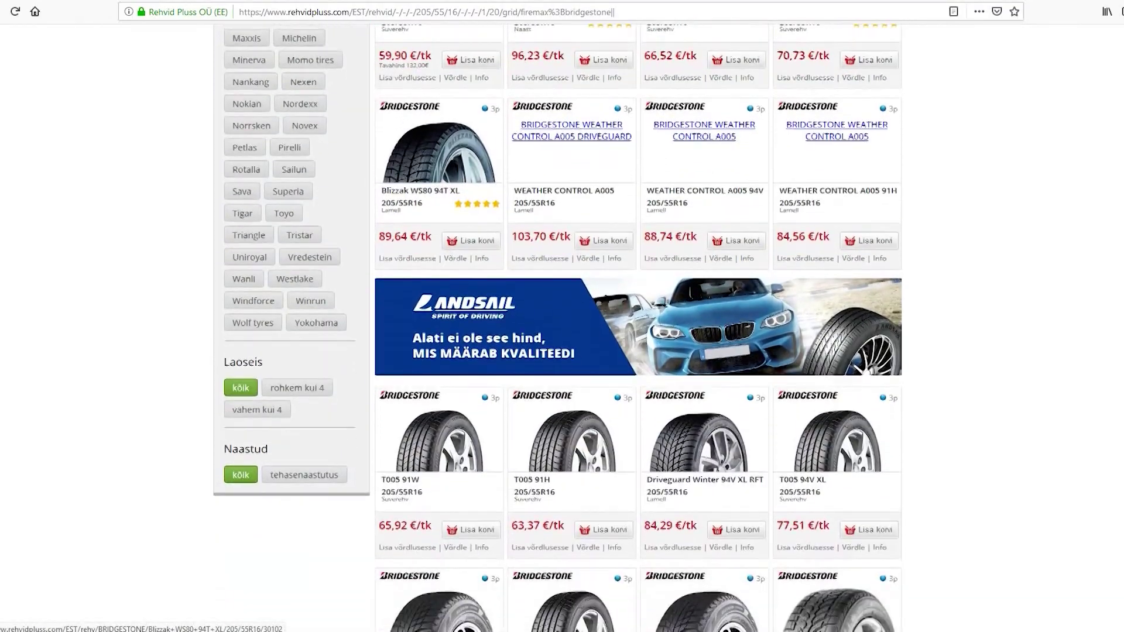
scroll(638, 328, down, 5)
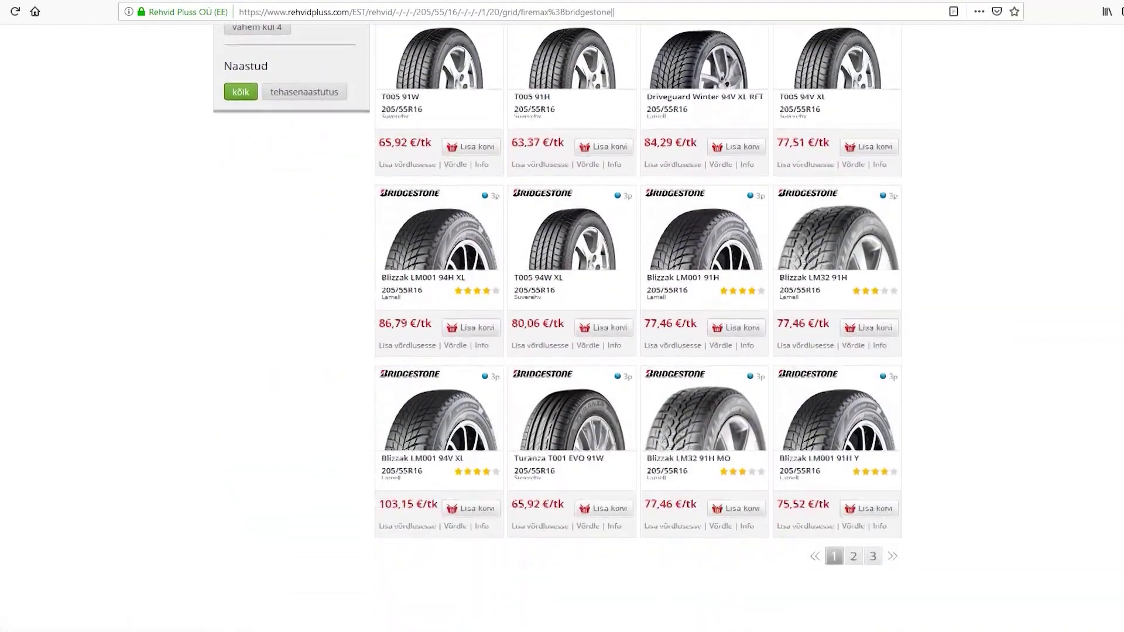
scroll(638, 293, down, 1)
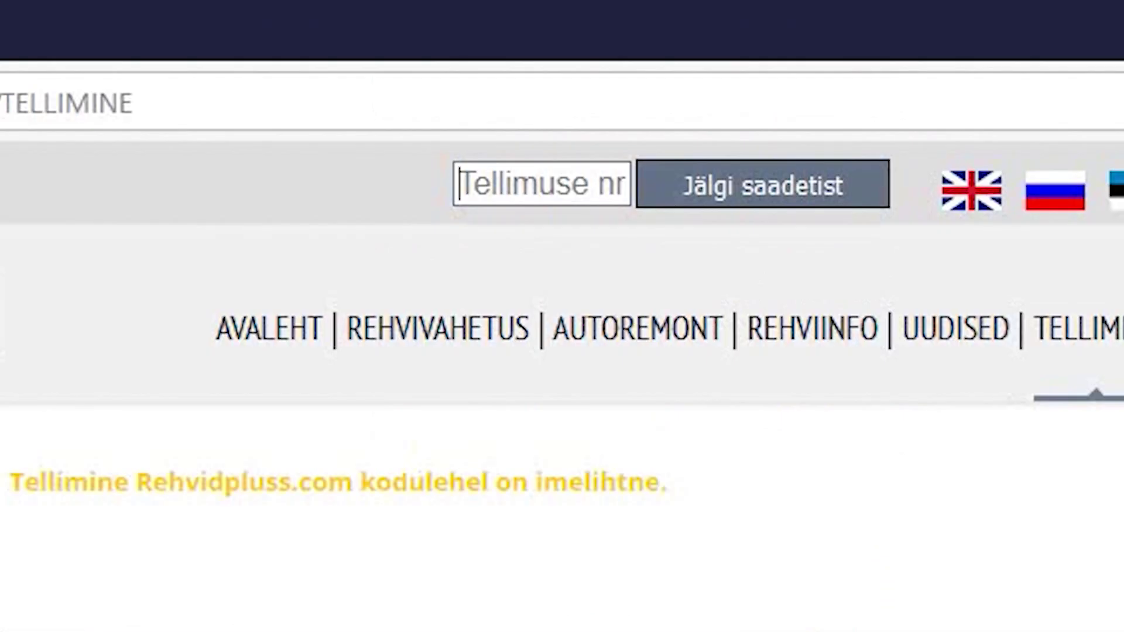
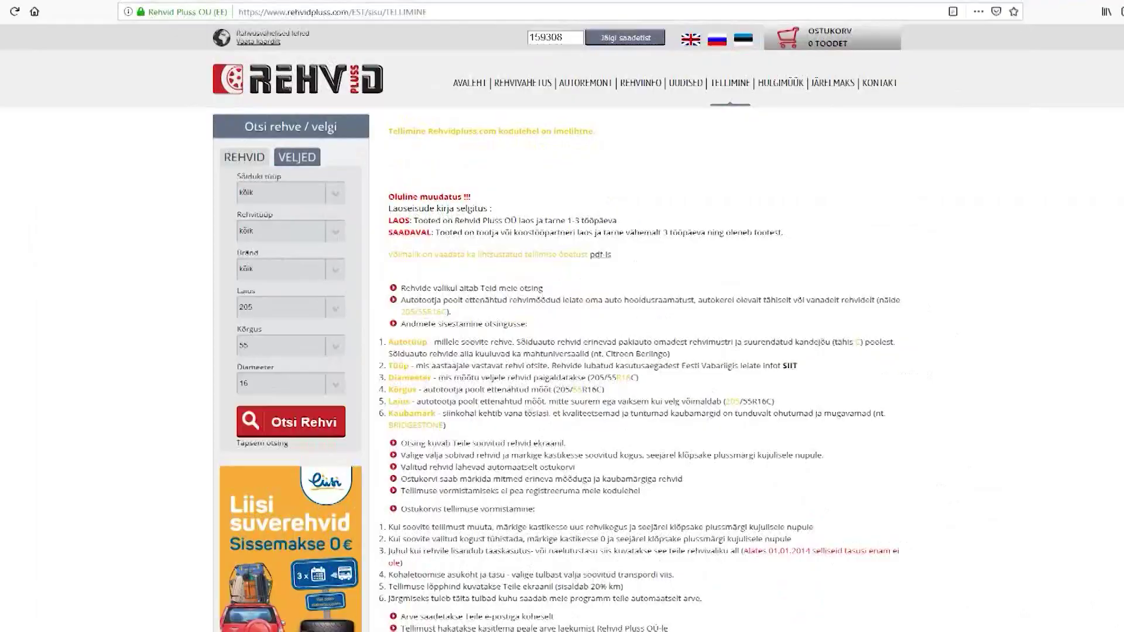
Submit the order number in the Tellimuse nr field to show its tracking status.
key(Return)
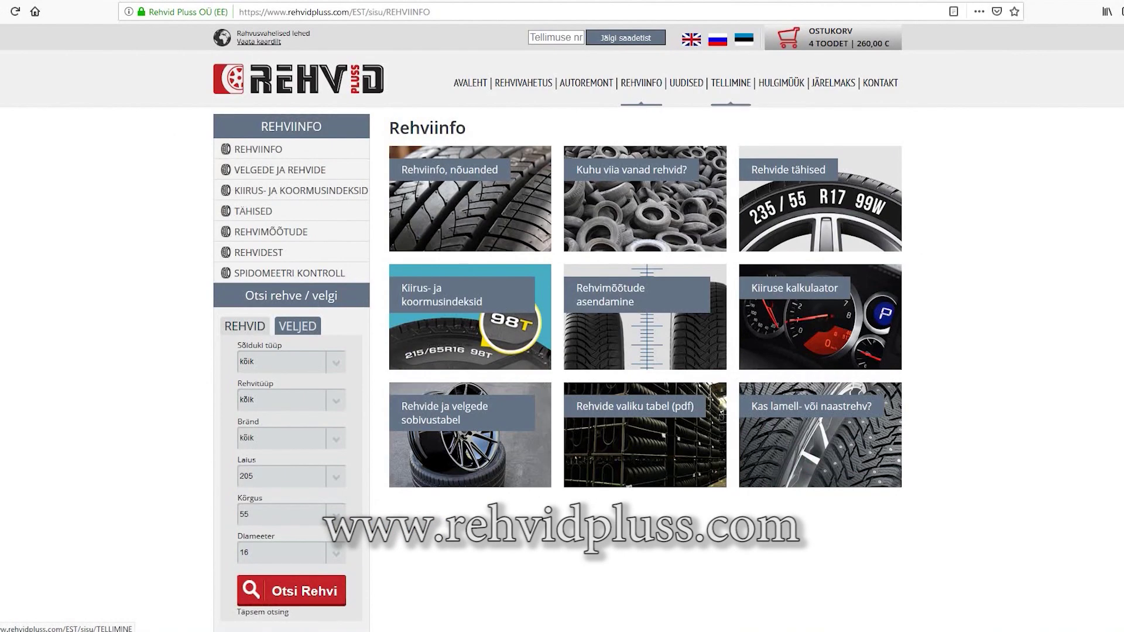
mouse_move(880, 83)
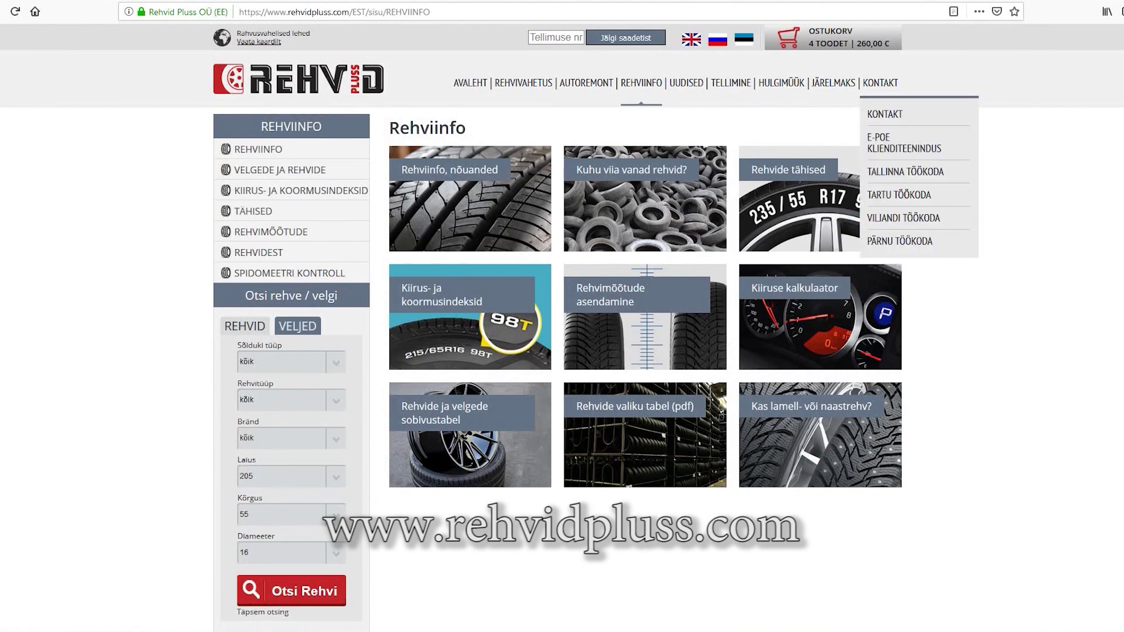
mouse_move(523, 83)
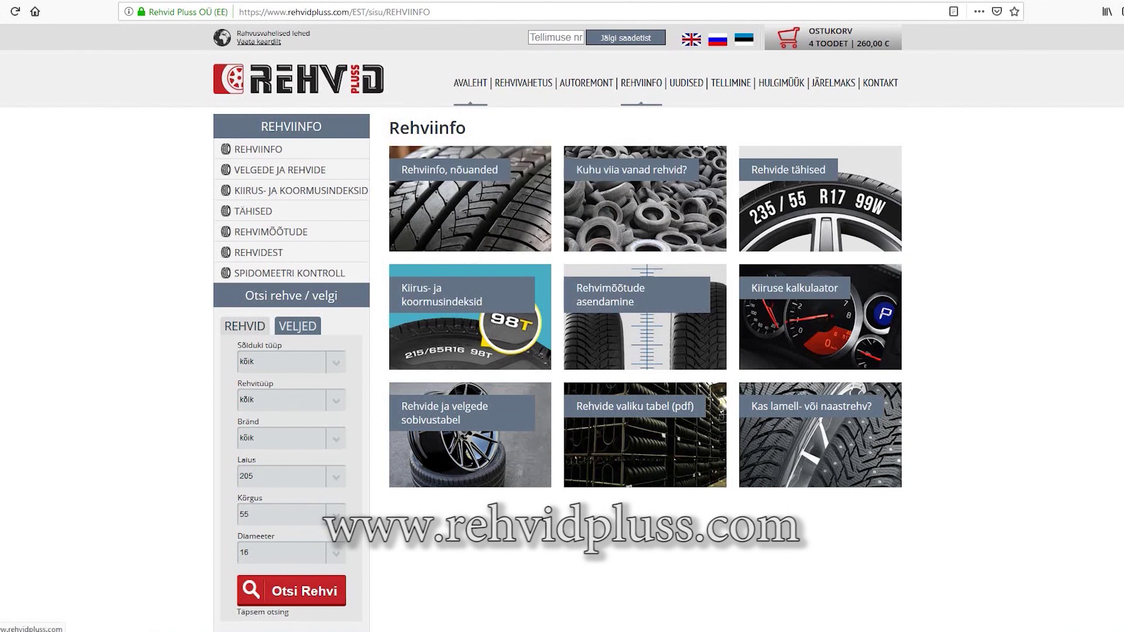
mouse_move(586, 82)
mouse_move(641, 83)
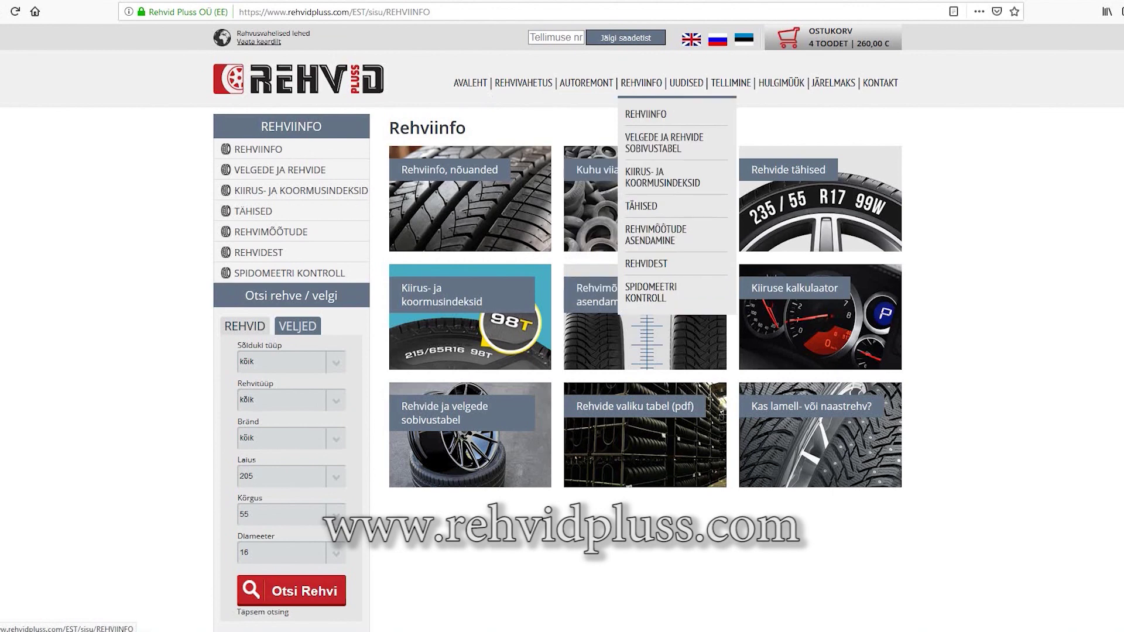